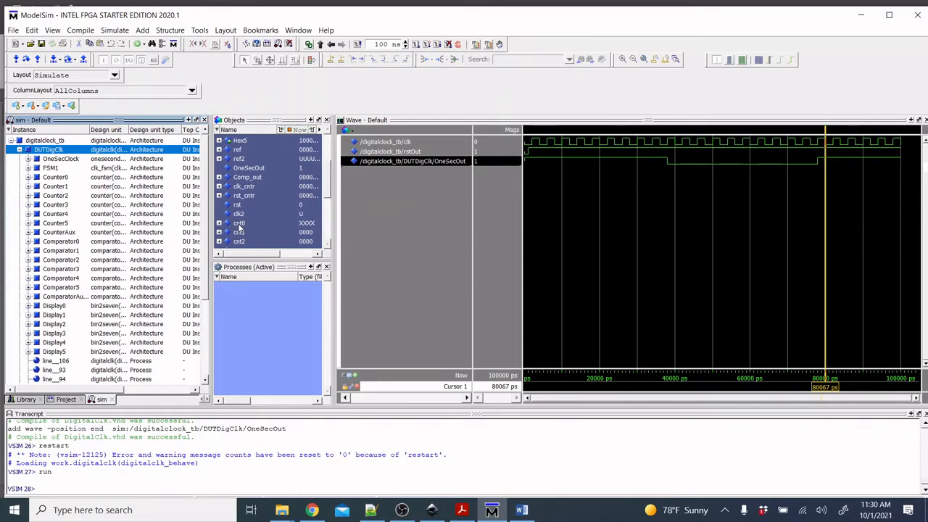
Add the DUTDigClk signal cnt0 to the waveform and change its display radix
left_click_drag(239, 226, 379, 187)
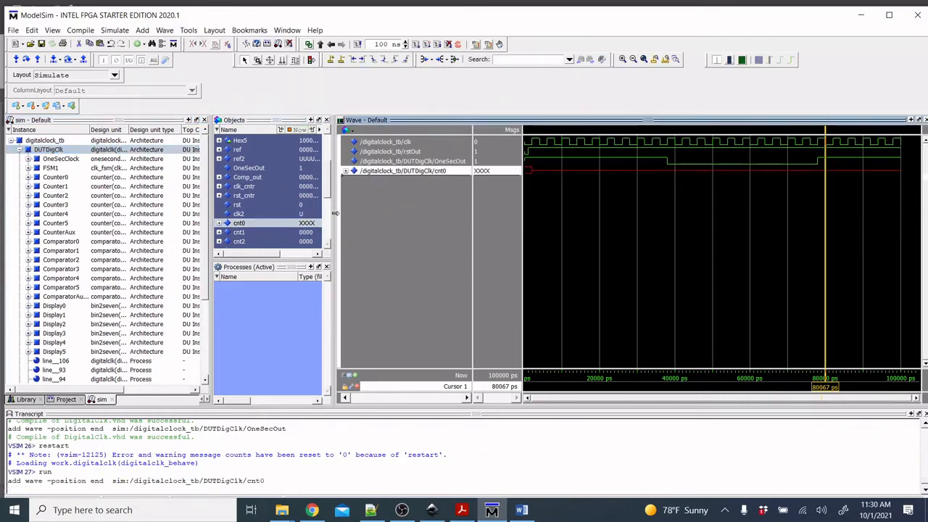
right_click(424, 172)
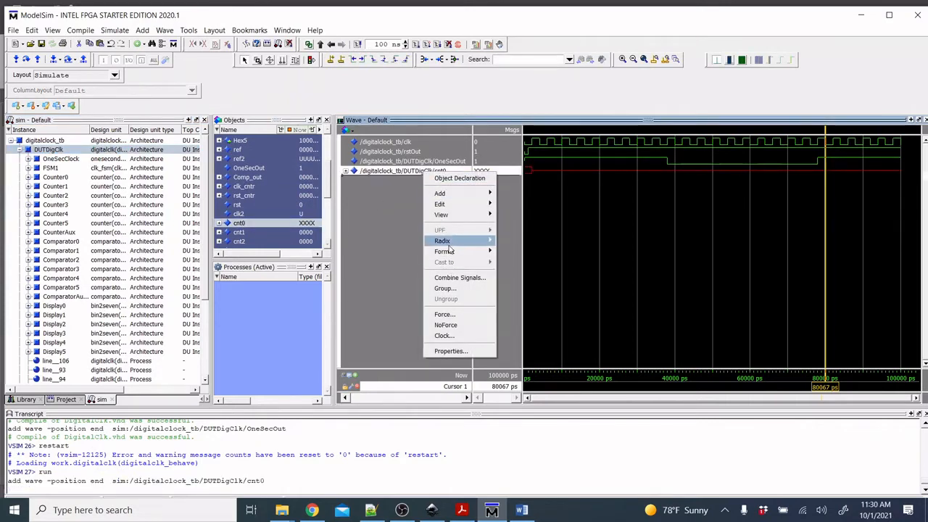
mouse_move(467, 243)
left_click(518, 299)
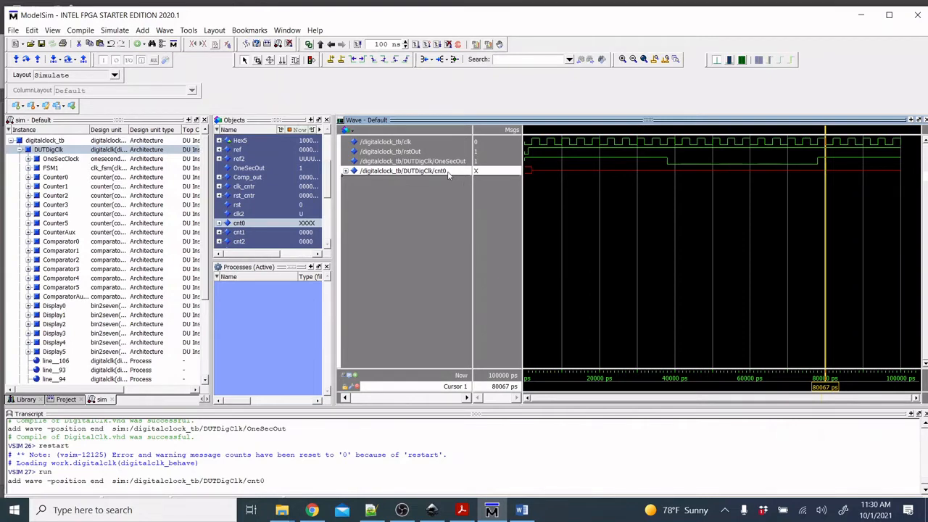
Consult the block diagram in Word, and add Counter0's clk, rst, EN, cnt, Internal_count and Add_out signals to the ModelSim waveform
left_click(521, 510)
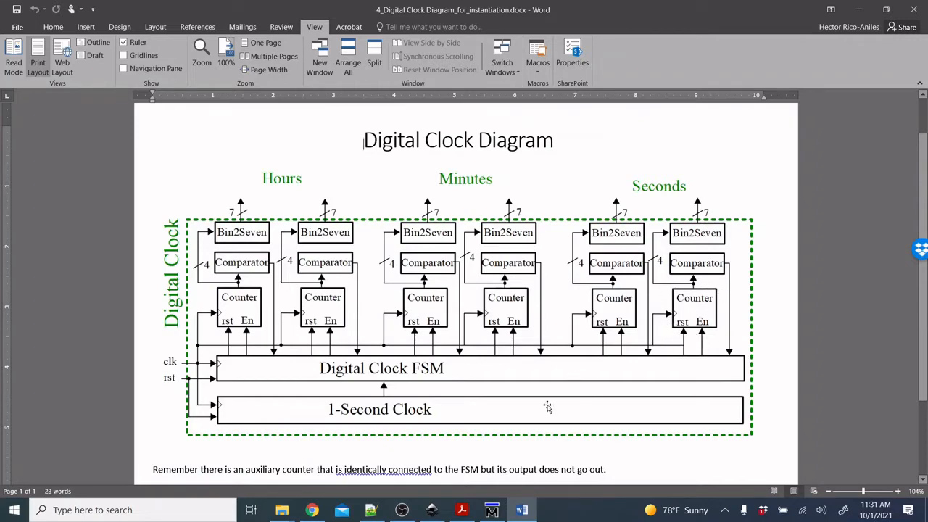
left_click(492, 511)
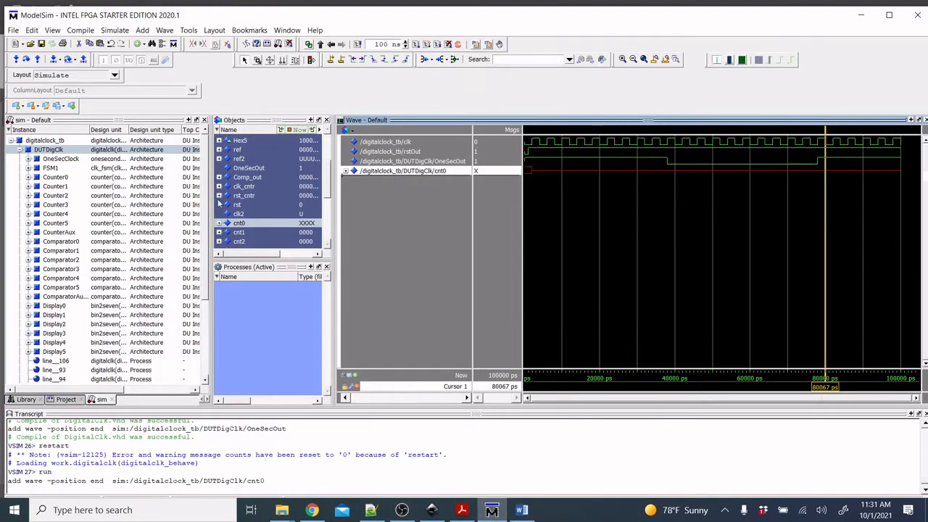
left_click(44, 178)
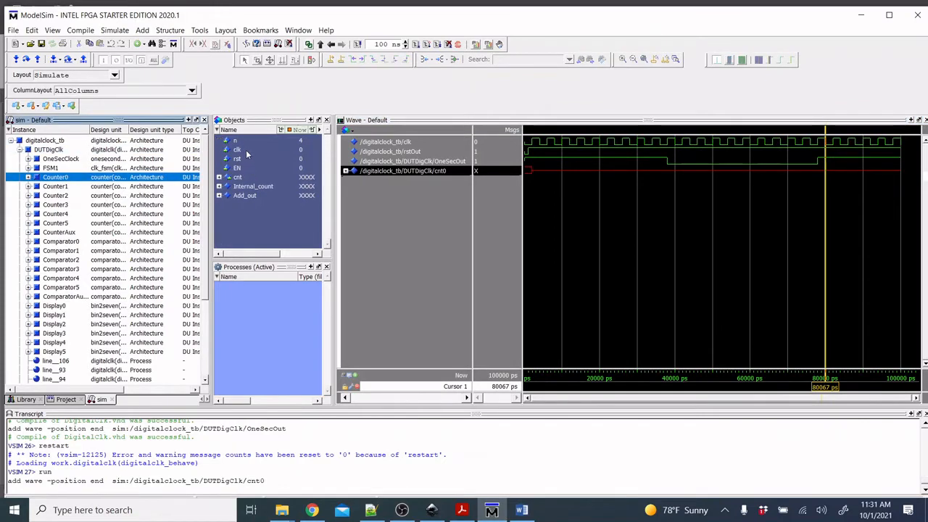
left_click(246, 149)
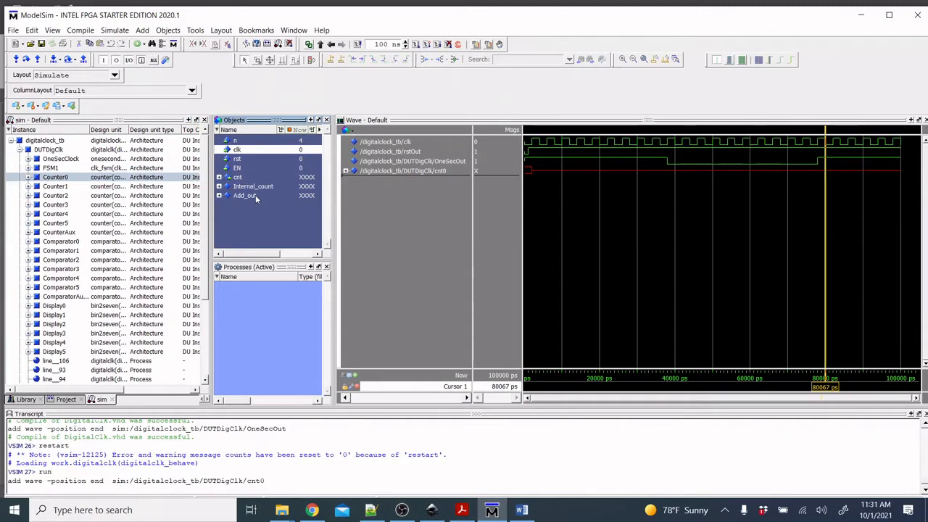
left_click(255, 195, "shift")
left_click_drag(243, 166, 387, 224)
left_click(417, 273)
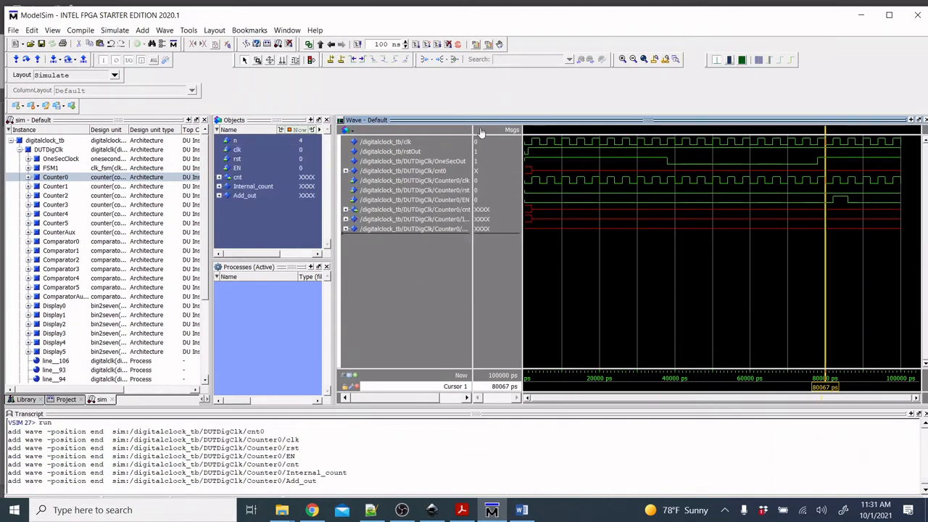
left_click_drag(474, 134, 486, 134)
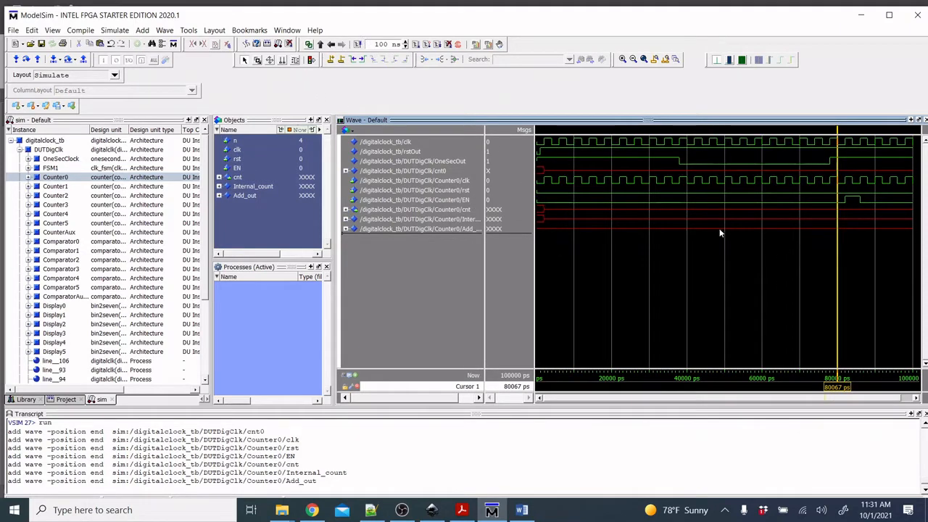
Inspect the Counter0 signals closely around 0 ps and compare them with the counter connections in the Word block diagram
mouse_move(594, 198)
left_click(541, 201)
left_click(655, 59)
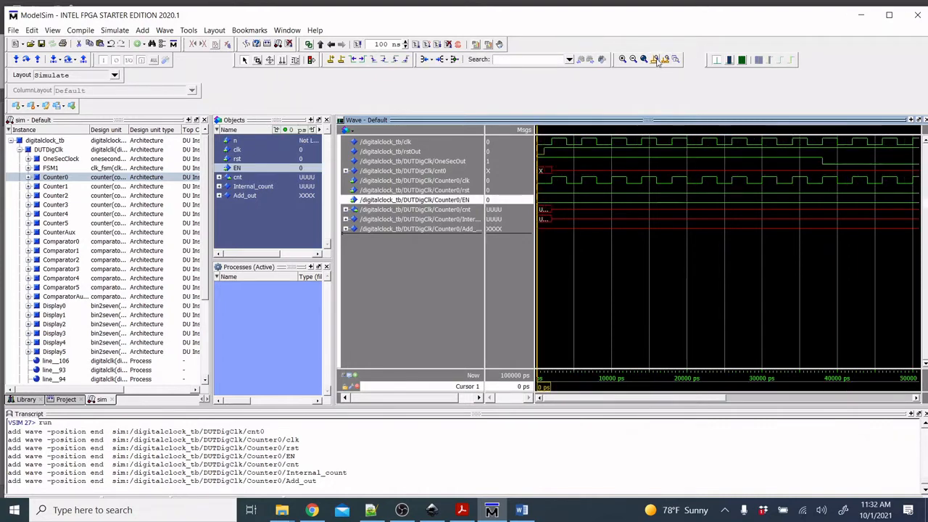
left_click(656, 60)
left_click(655, 60)
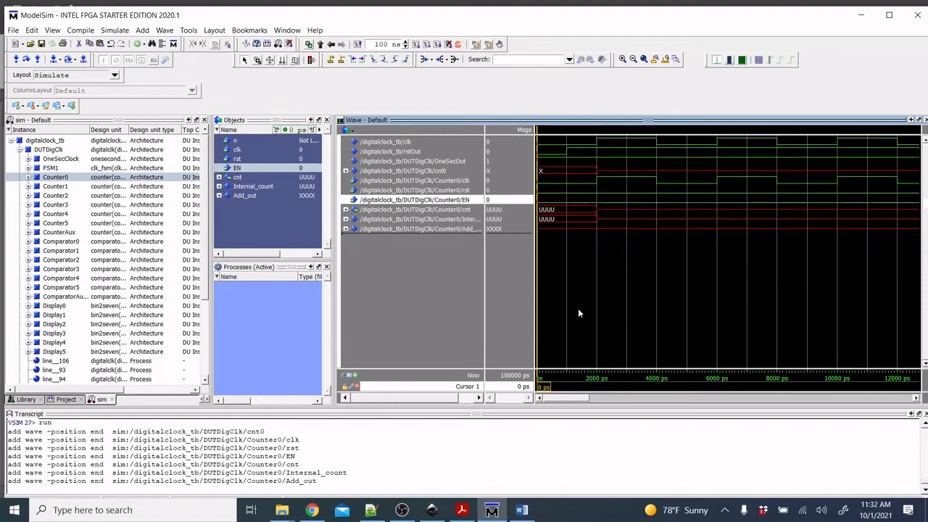
left_click(522, 510)
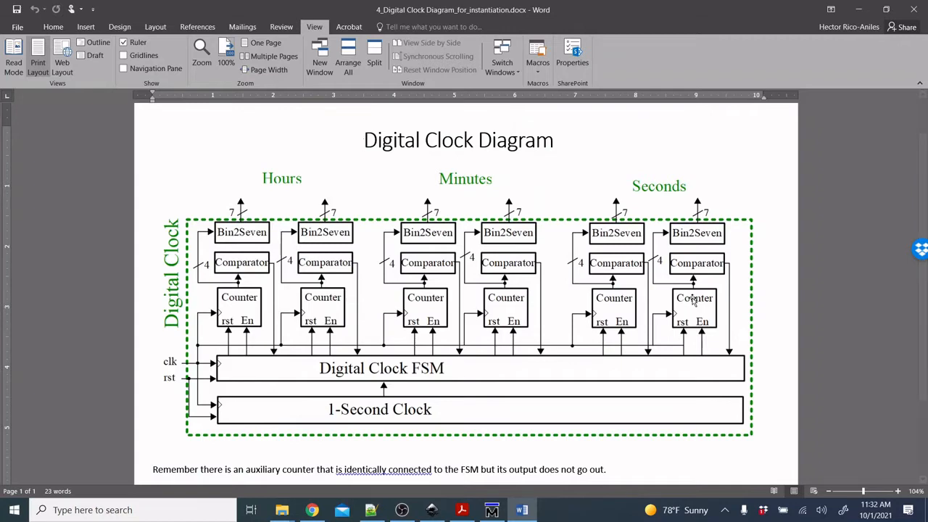
left_click(492, 510)
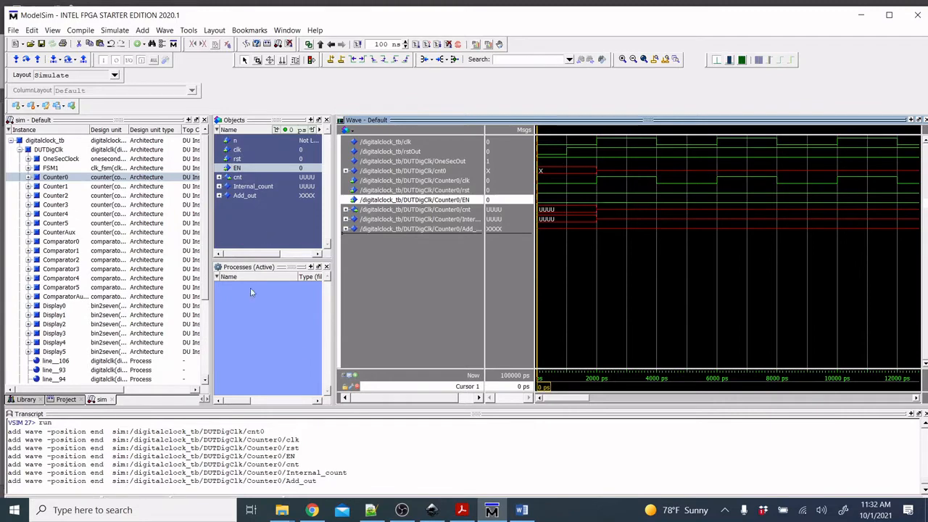
Trace in DigitalClk.vhd in Notepad++ how Counter0's rst input connects to the rst_cntr output of FSM1
left_click(370, 510)
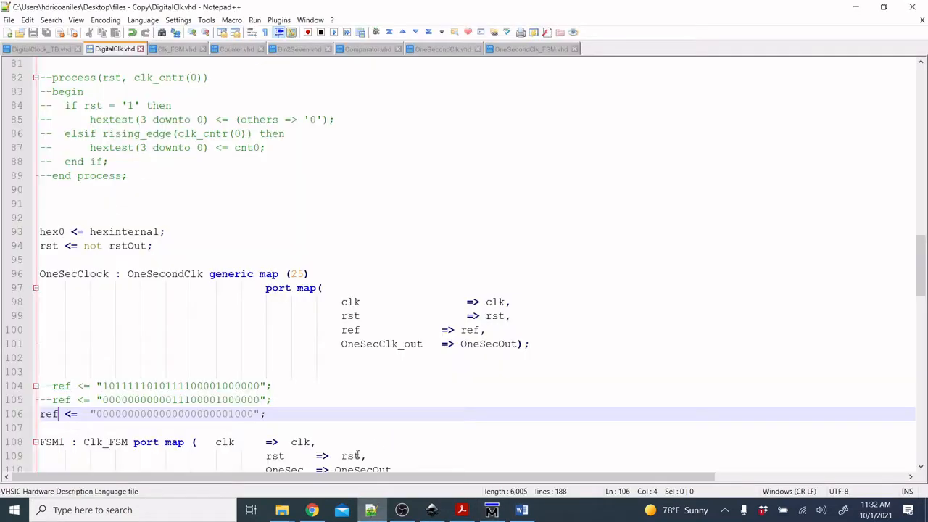
scroll(216, 262, "down", 4)
scroll(216, 262, "down", 5)
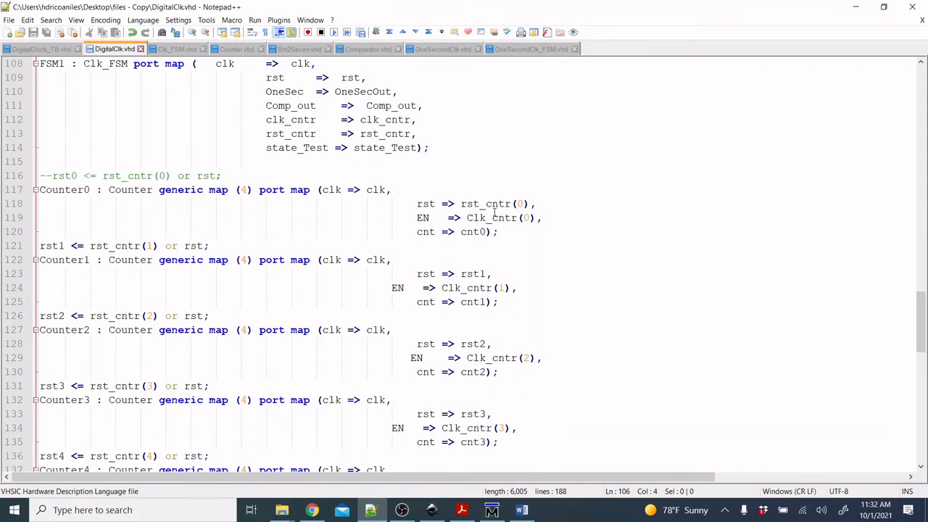
left_click_drag(461, 204, 530, 207)
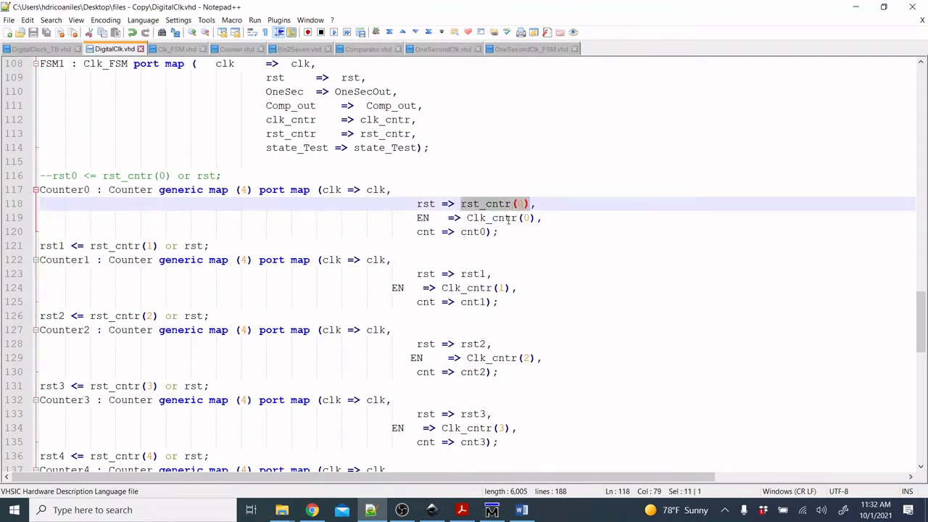
scroll(494, 205, "down", 16)
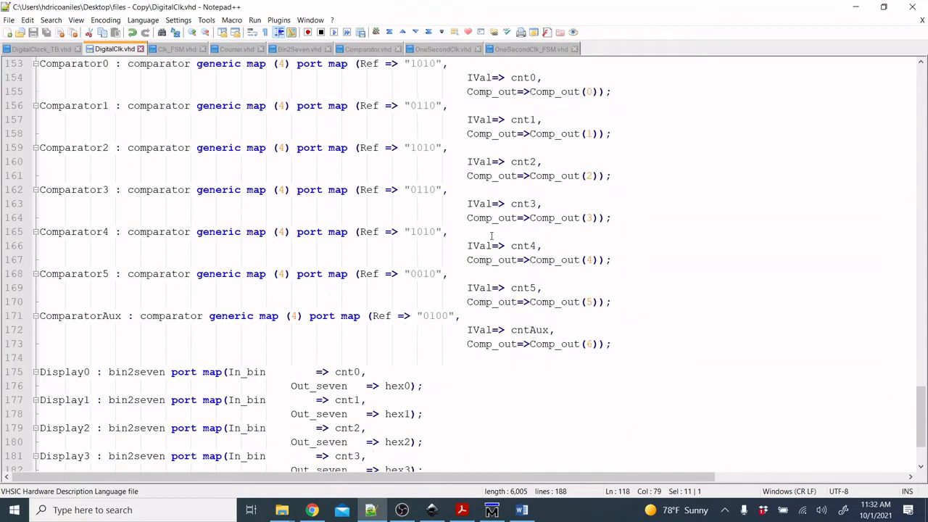
scroll(491, 236, "up", 2)
scroll(491, 235, "up", 11)
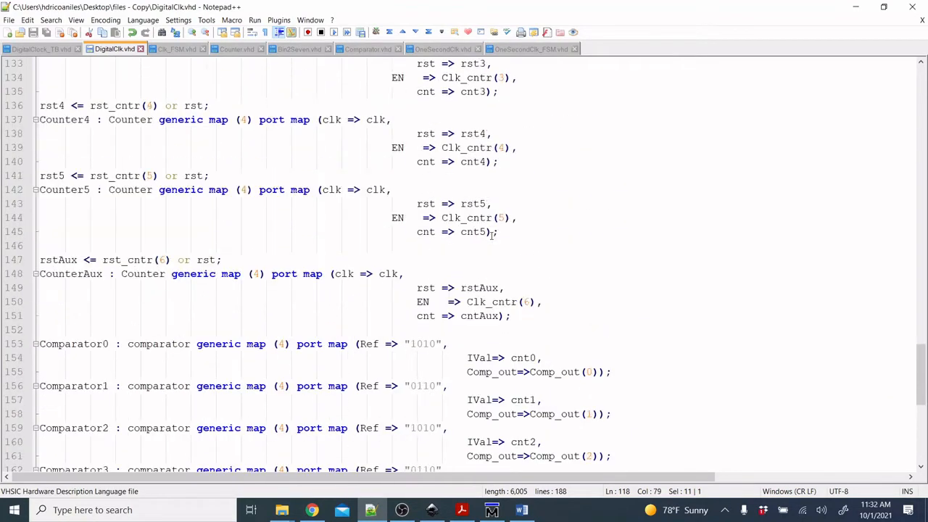
scroll(491, 231, "up", 5)
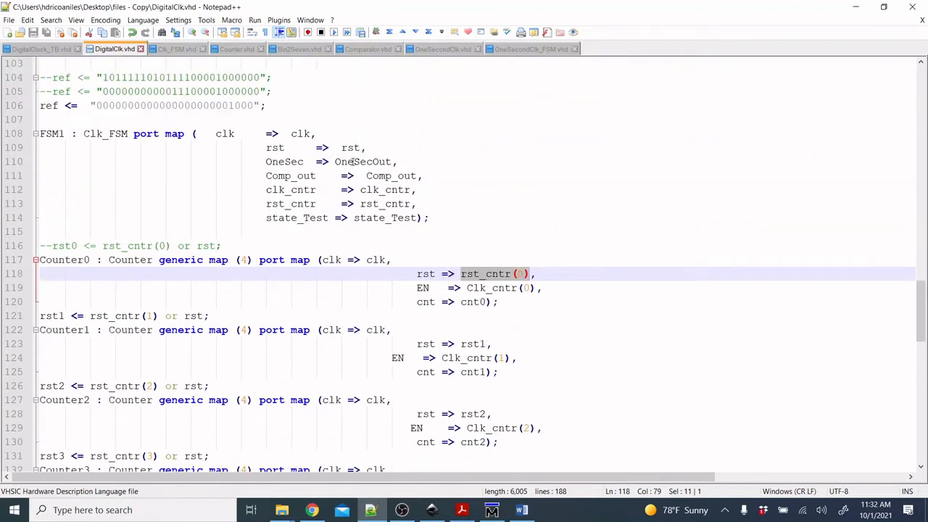
left_click_drag(361, 205, 410, 205)
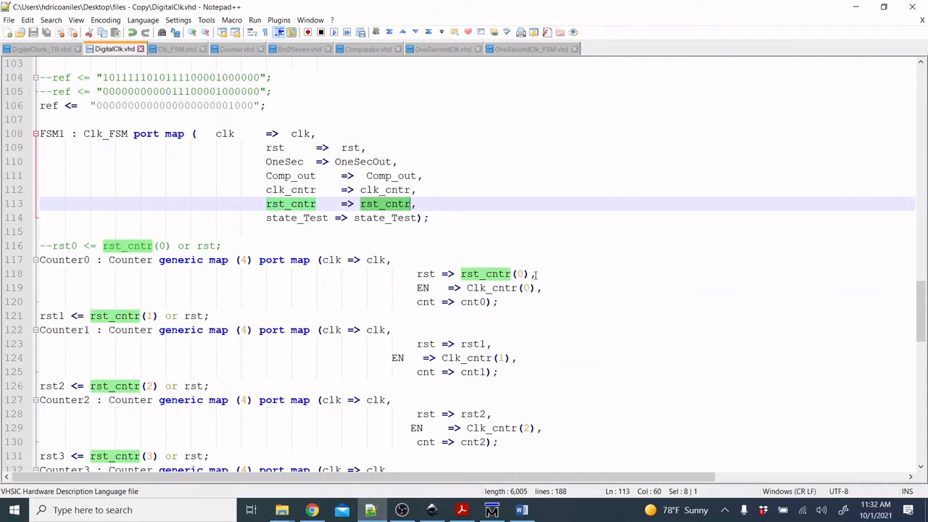
left_click(576, 316)
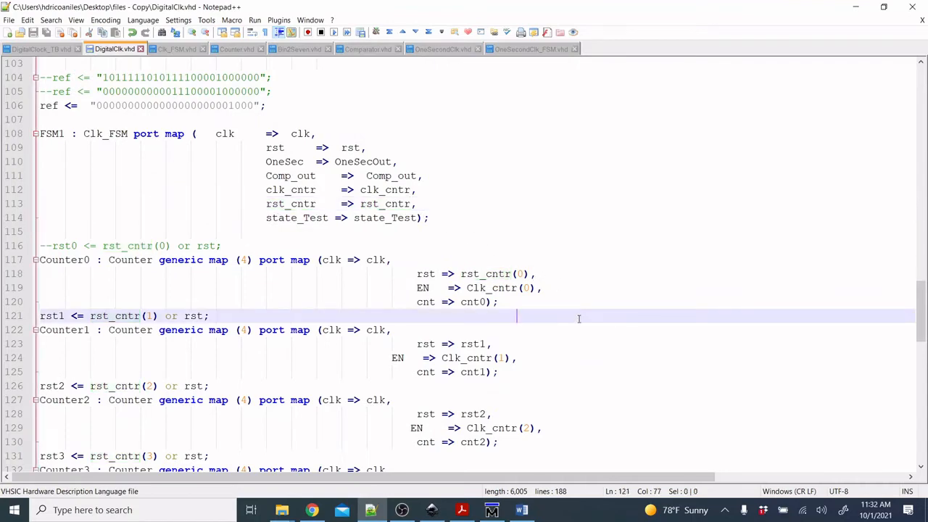
In ModelSim, add FSM1's rst_cntr(0) to the waveform and place Counter0's rst signal directly below it
left_click(491, 510)
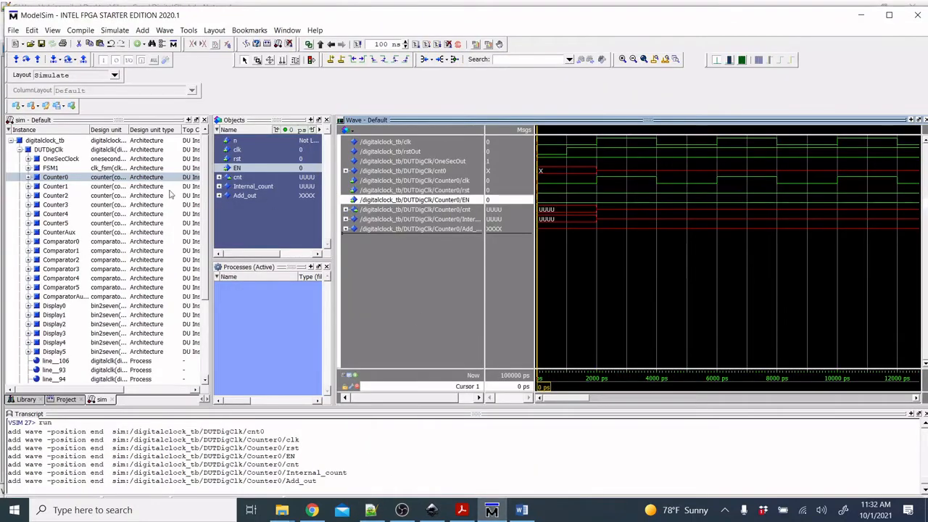
left_click(50, 167)
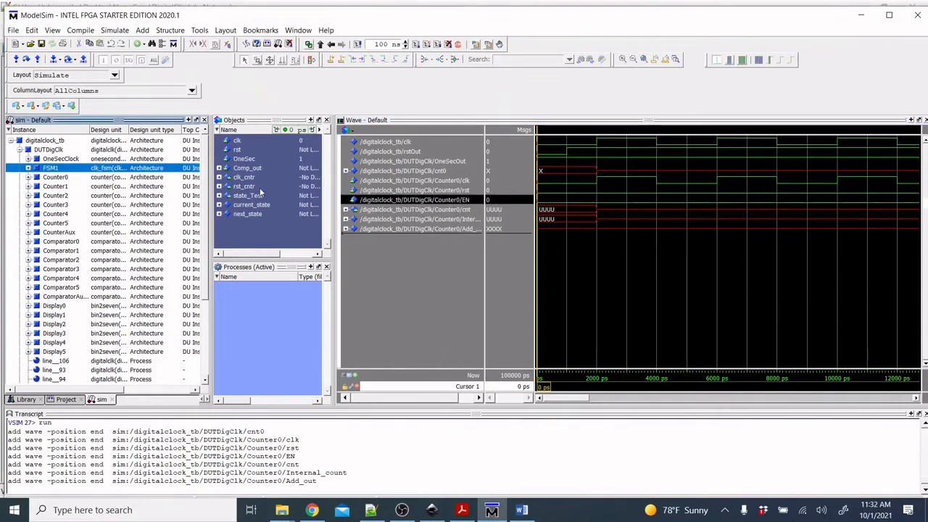
left_click(219, 186)
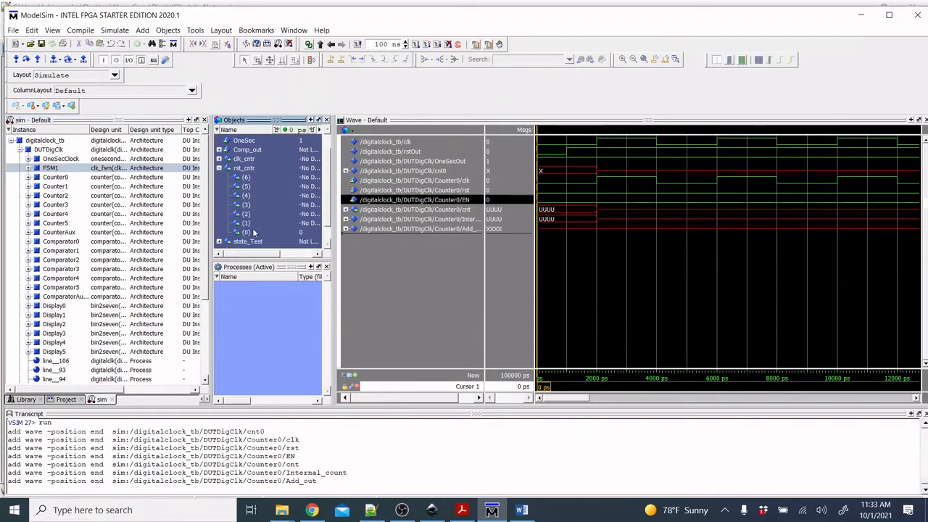
left_click(249, 232)
left_click_drag(248, 232, 405, 246)
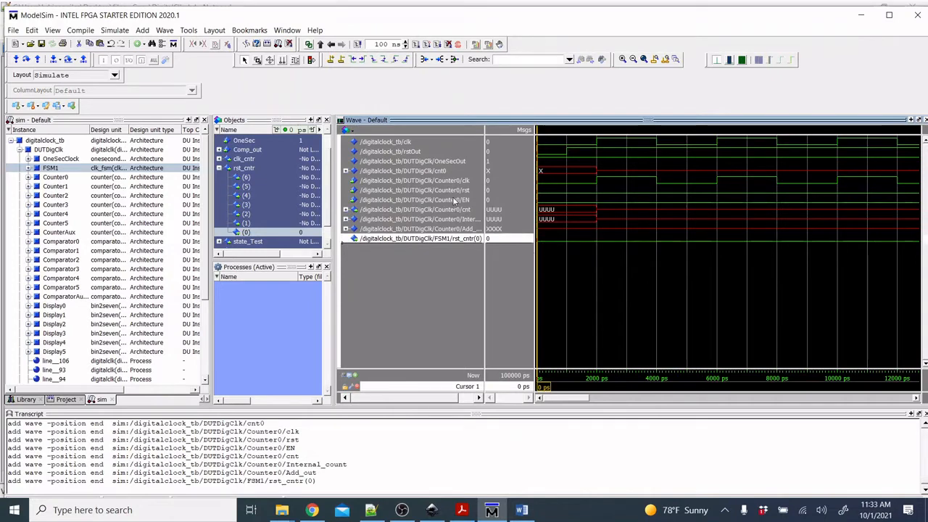
left_click_drag(455, 191, 452, 248)
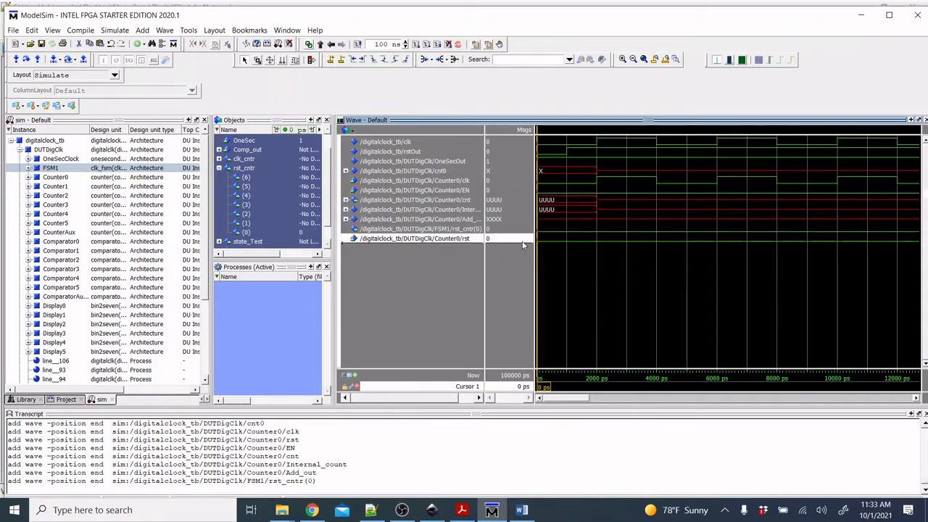
Review the digital clock FSM state diagram and its output table in the Acrobat presentation
left_click(461, 509)
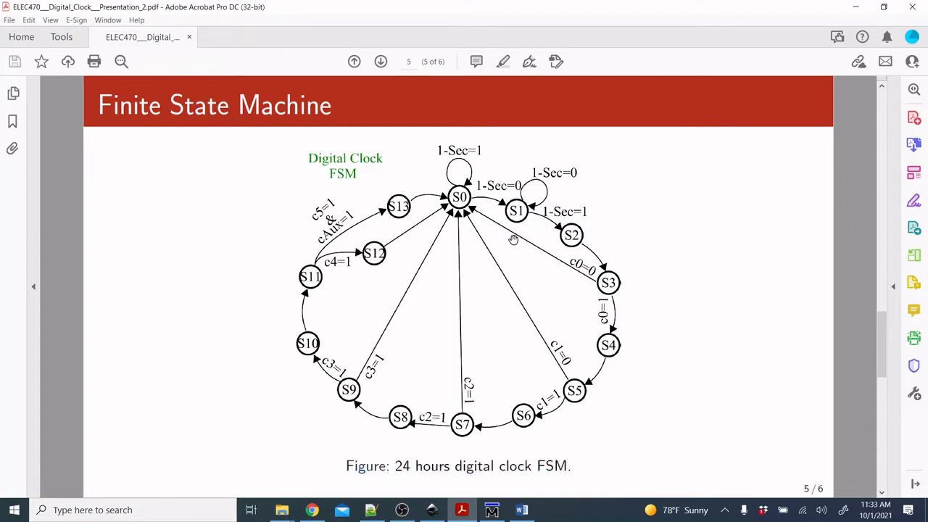
scroll(512, 240, "down", 2)
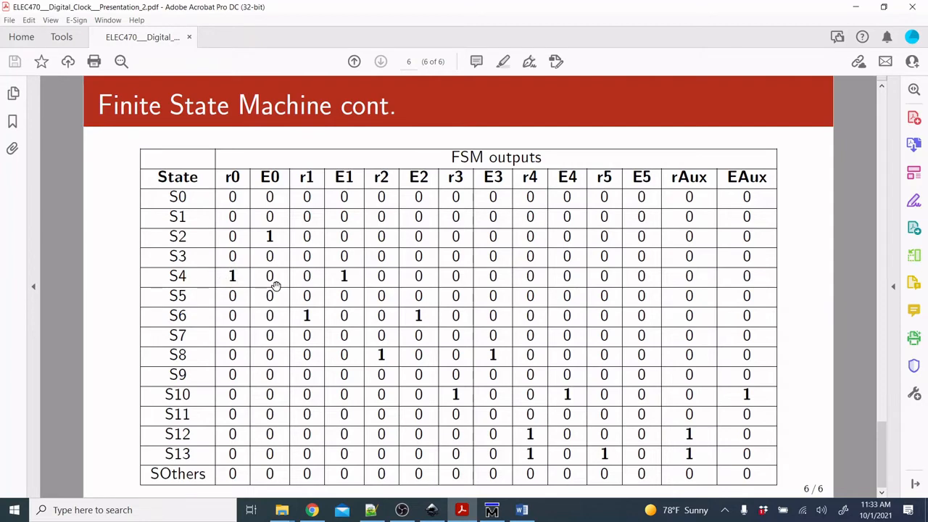
scroll(275, 287, "up", 1)
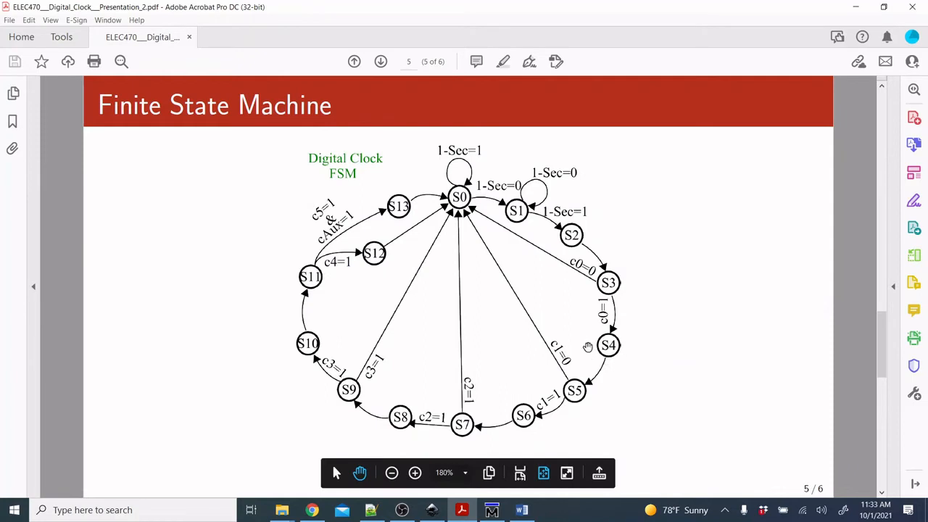
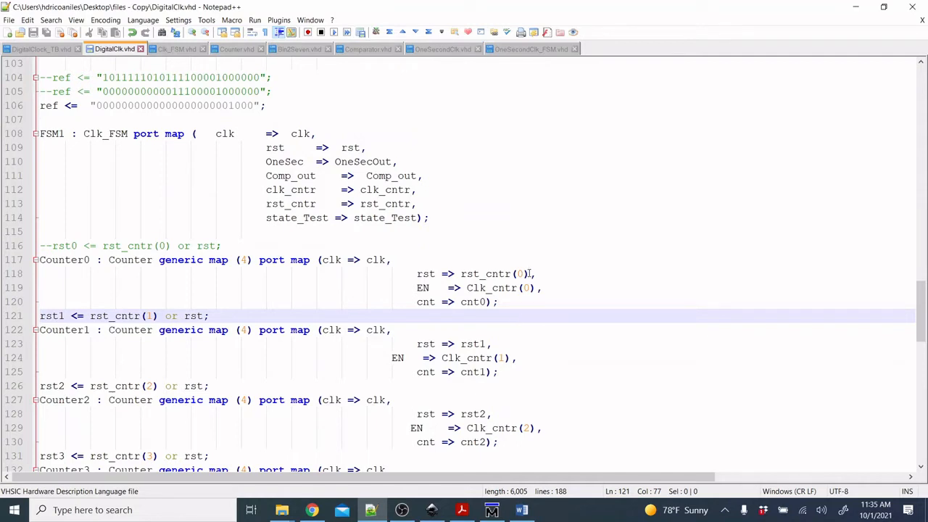
Uncomment the rst0 assignment above Counter0 in DigitalClk.vhd in Notepad++ and check that rst0 is declared among the signals
left_click(52, 247)
key("BackSpace")
key("BackSpace")
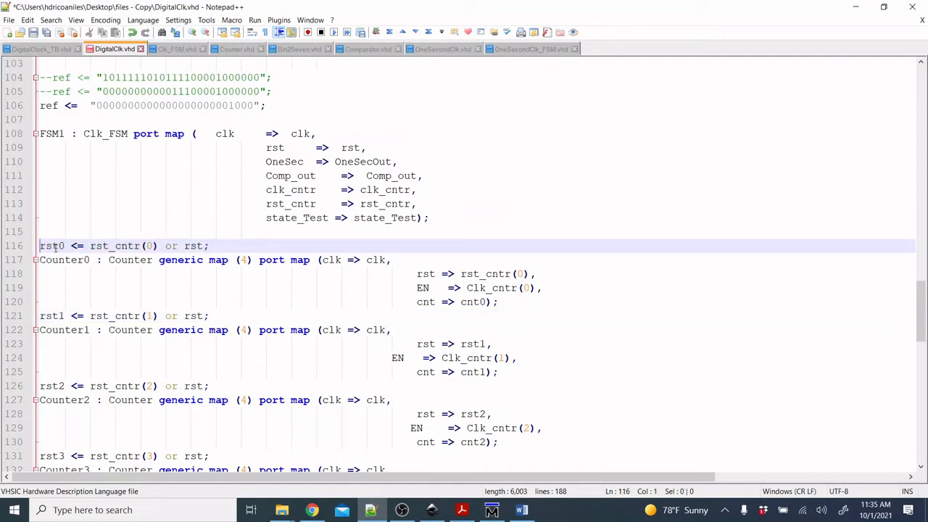
scroll(84, 274, "up", 14)
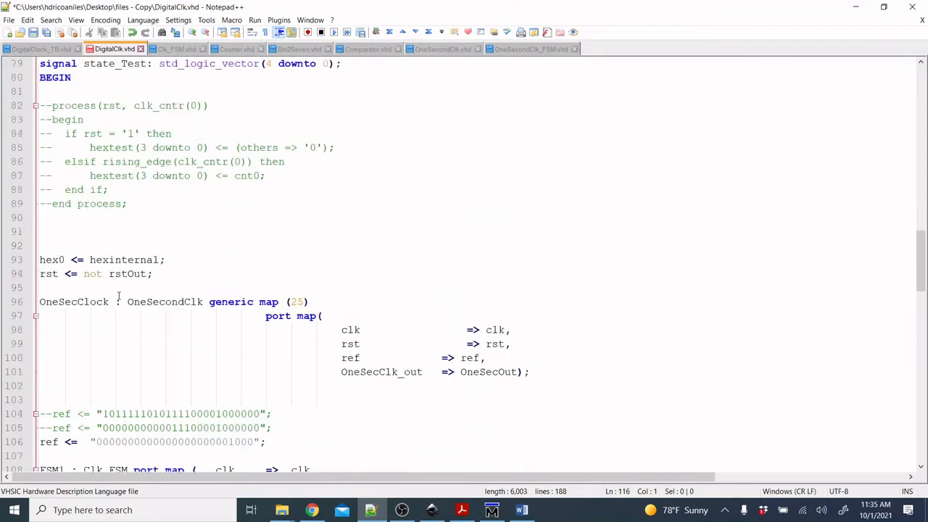
left_click_drag(84, 288, 114, 288)
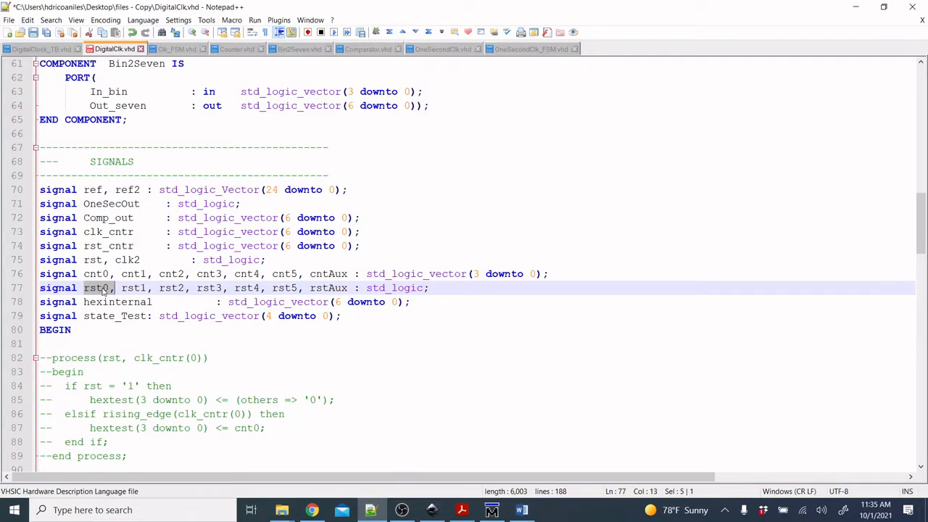
scroll(137, 304, "down", 8)
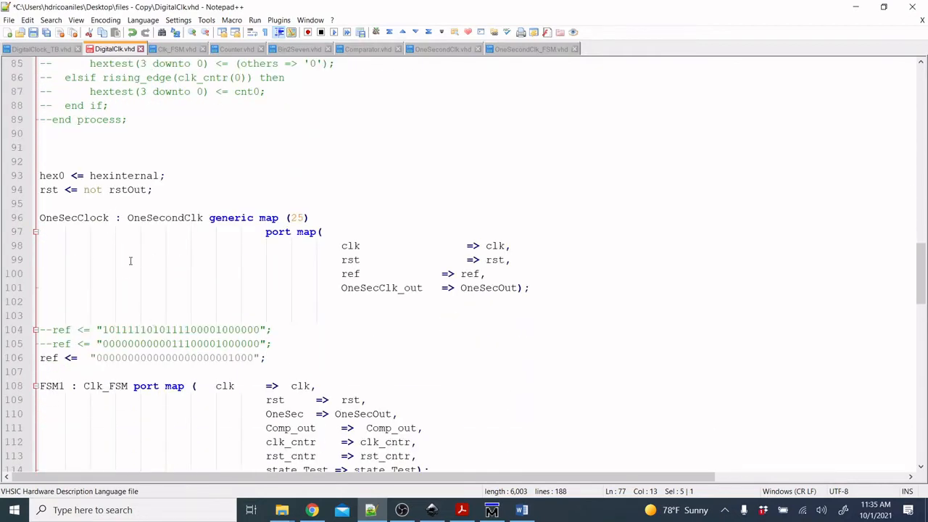
scroll(142, 401, "down", 3)
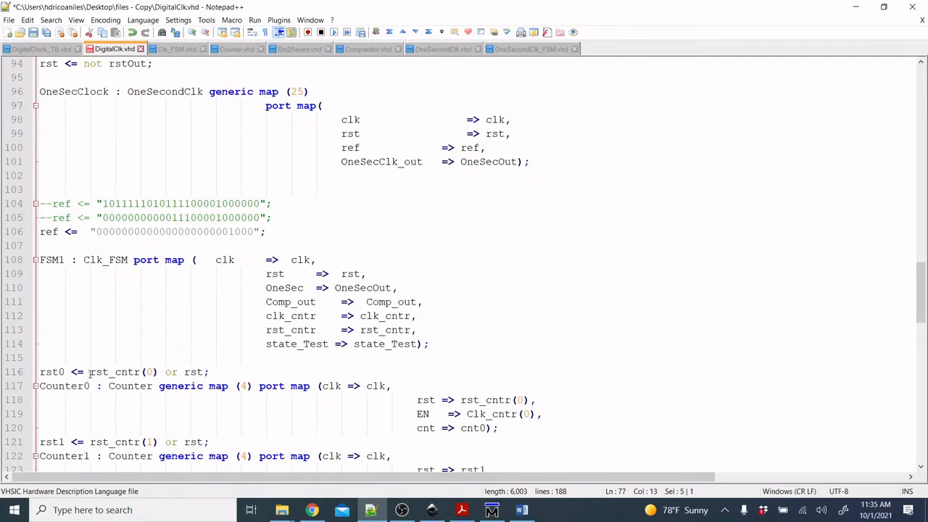
Check the rst0 assignment in DigitalClk.vhd, connect Counter0's rst port to rst0 instead of rst_cntr(0), and save the file
left_click_drag(90, 371, 160, 372)
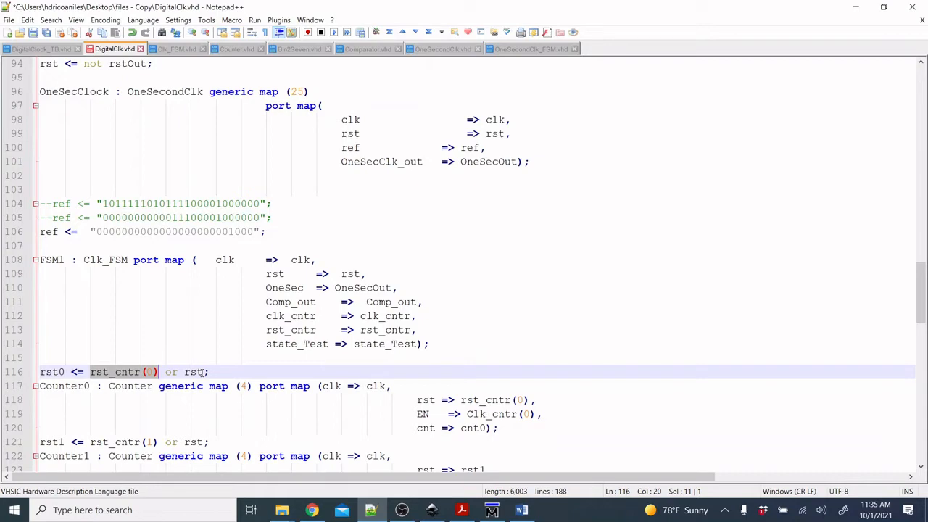
scroll(194, 354, "up", 5)
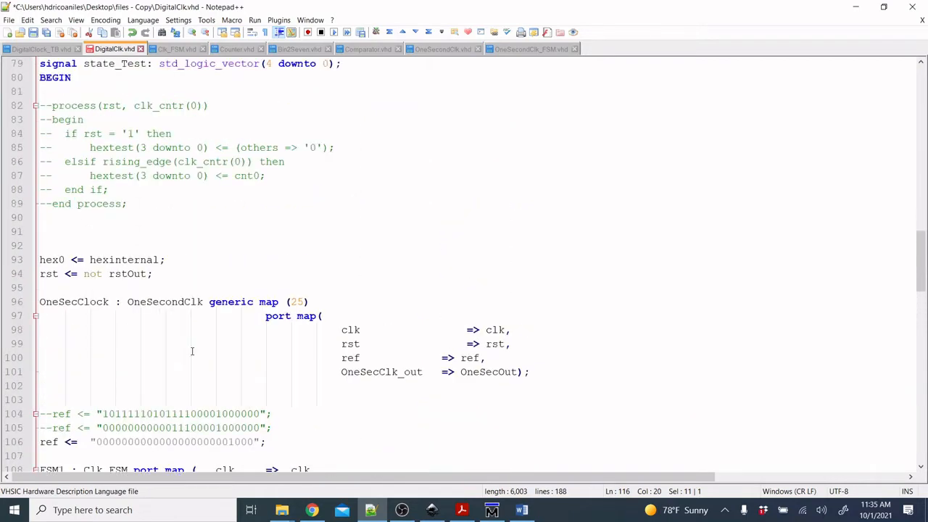
scroll(192, 351, "down", 4)
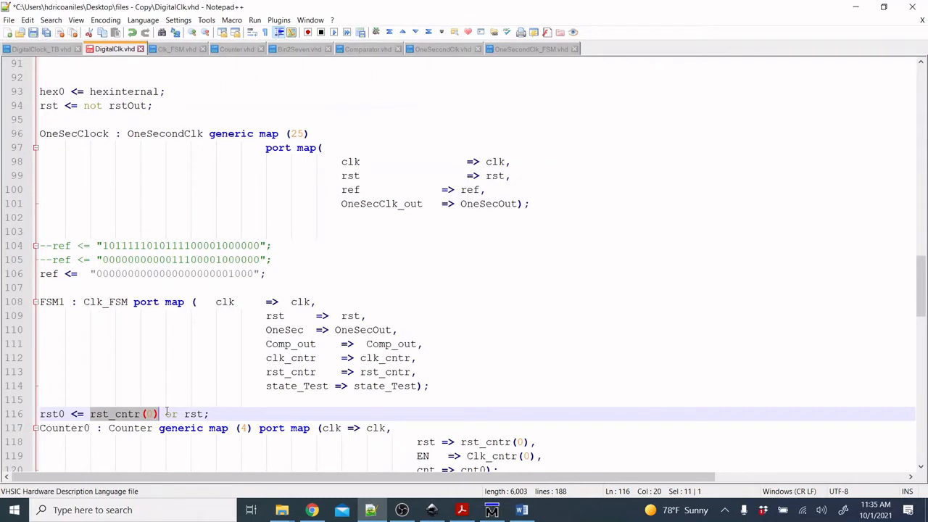
scroll(514, 379, "down", 2)
left_click(539, 372)
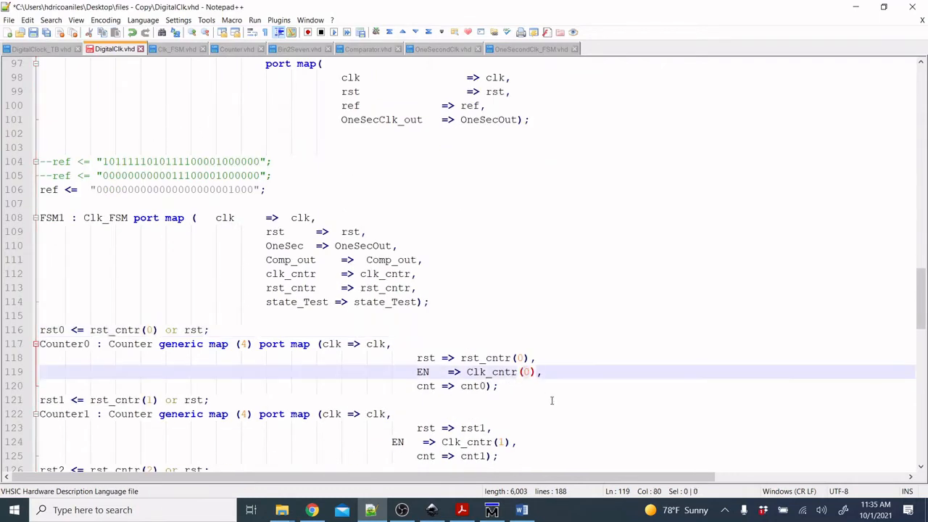
left_click(530, 357)
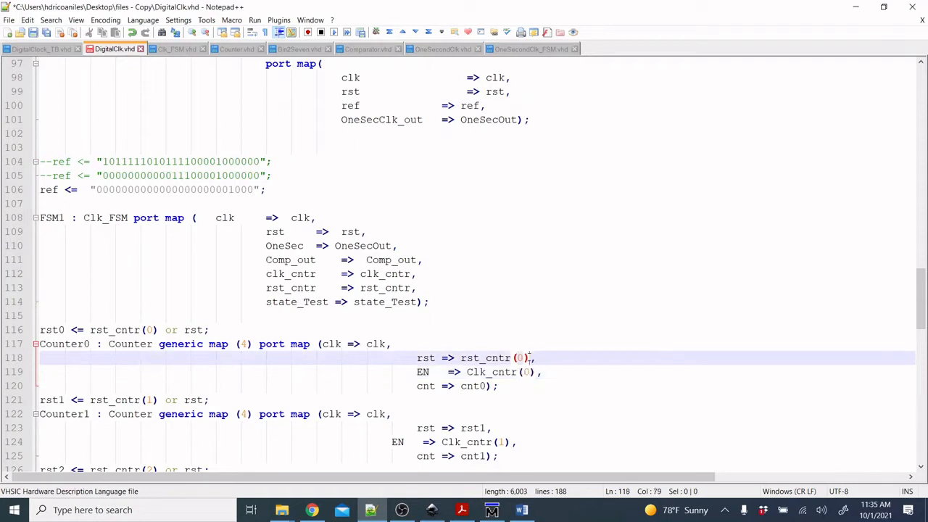
key("BackSpace")
key("BackSpace")
key("BackSpace")
key("BackSpace")
key("BackSpace")
key("BackSpace")
key("BackSpace")
key("BackSpace")
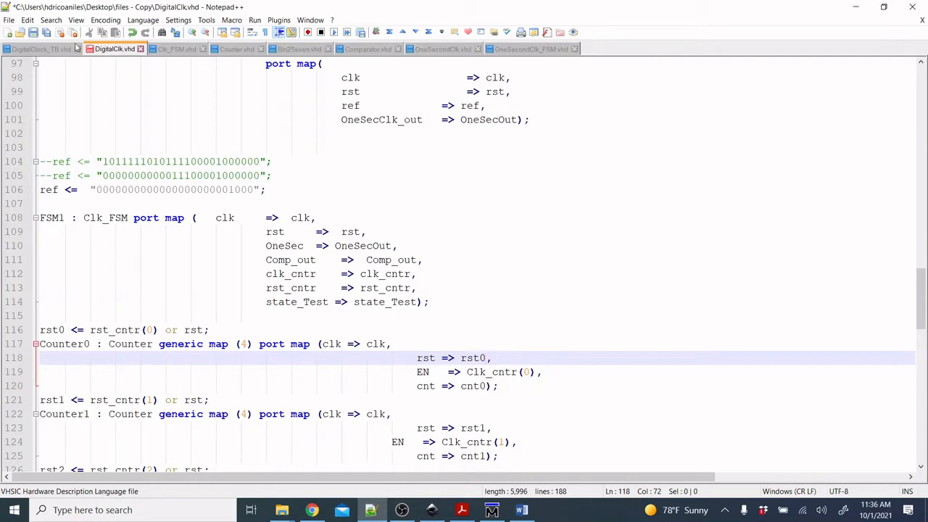
left_click(36, 35)
Switch to ModelSim and recompile the modified DigitalClk.vhd from the project files
left_click(491, 510)
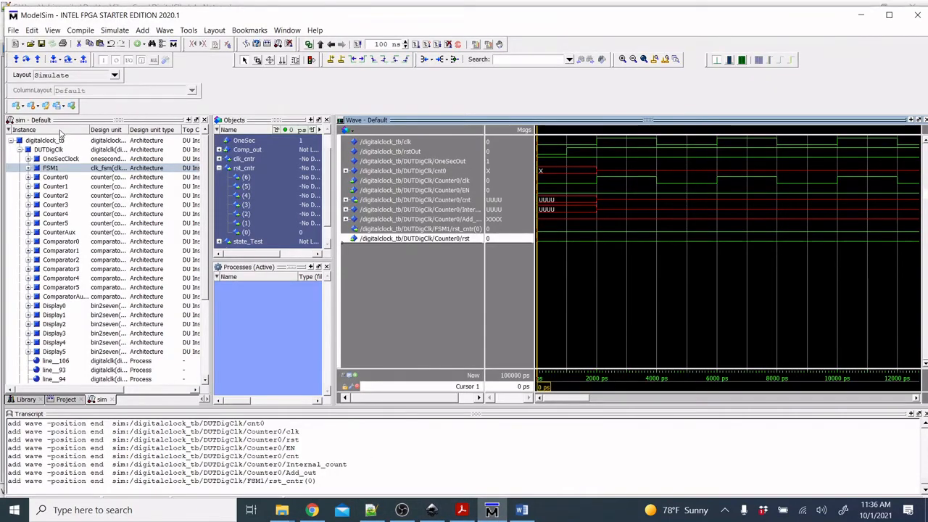
left_click(66, 399)
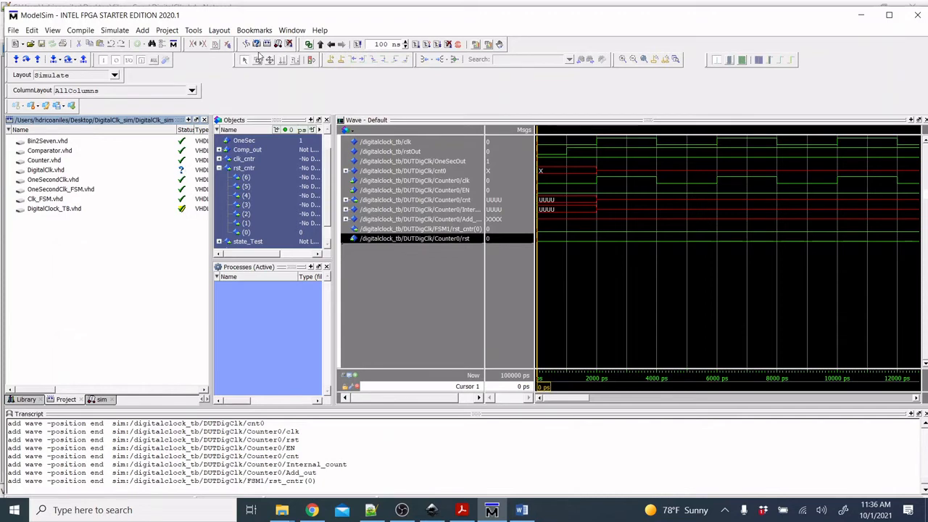
left_click(258, 45)
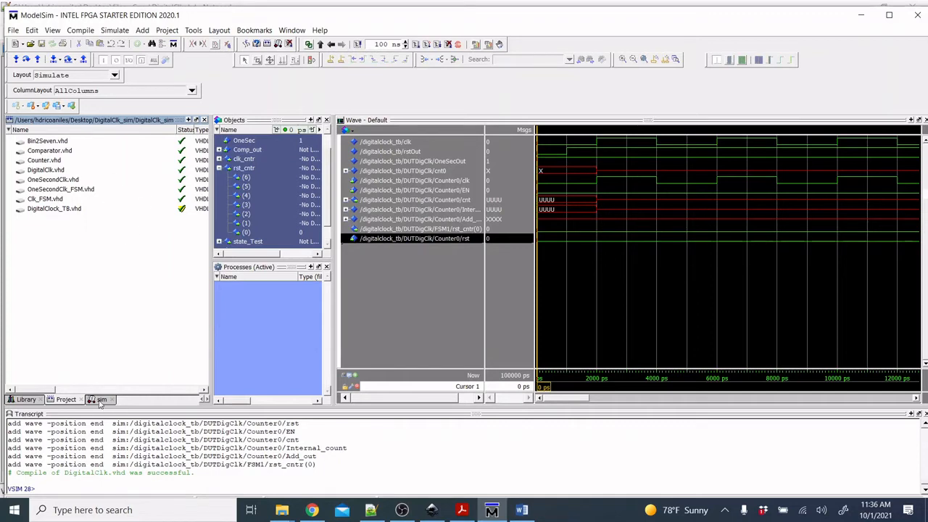
Restart the simulation keeping all wave settings, run it for 100 ns, and fit the whole waveform in view
left_click(99, 400)
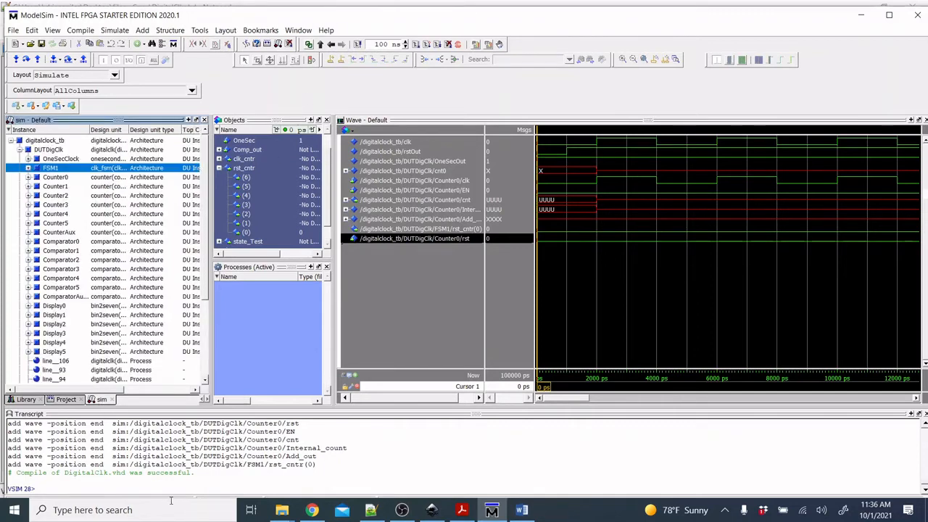
left_click(358, 44)
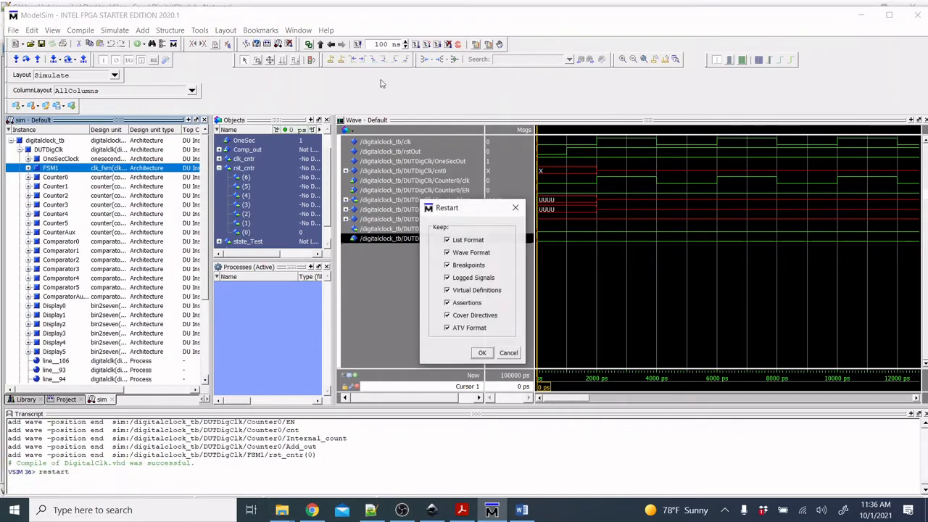
left_click(482, 353)
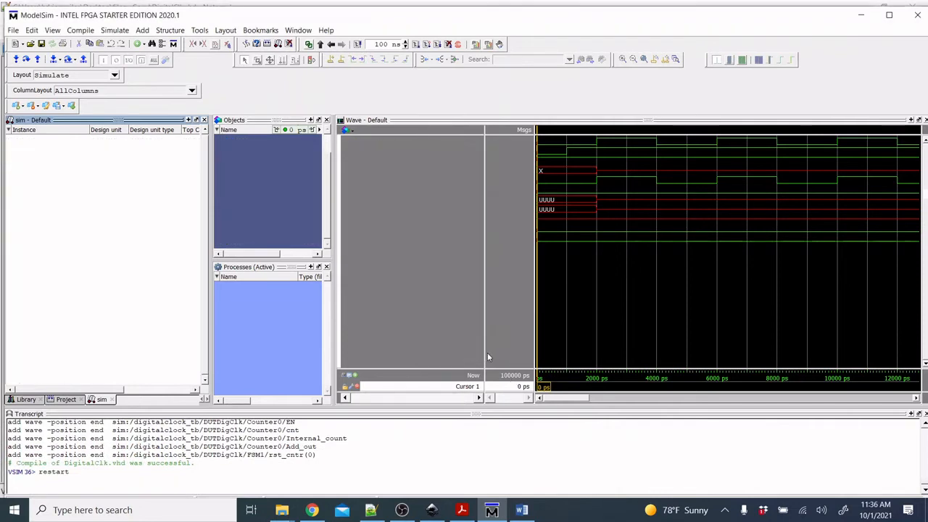
left_click(416, 44)
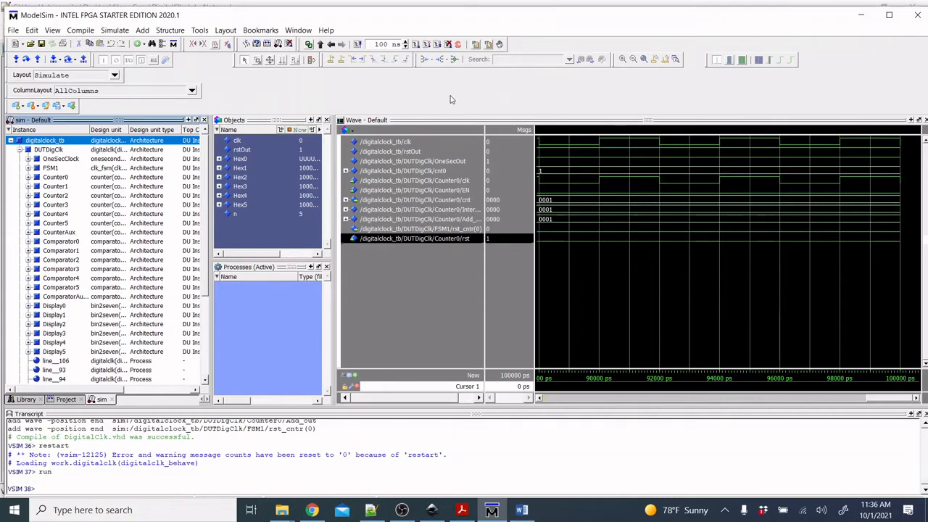
left_click(600, 326)
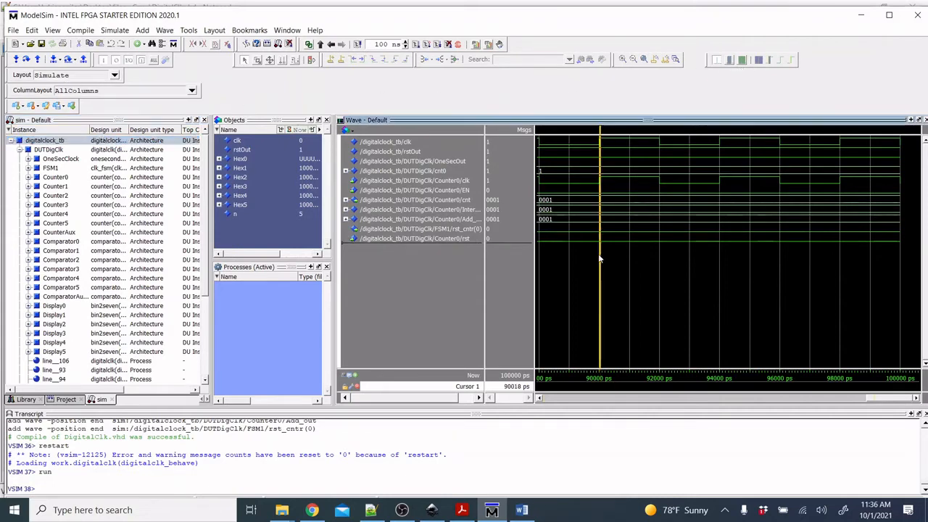
left_click(651, 60)
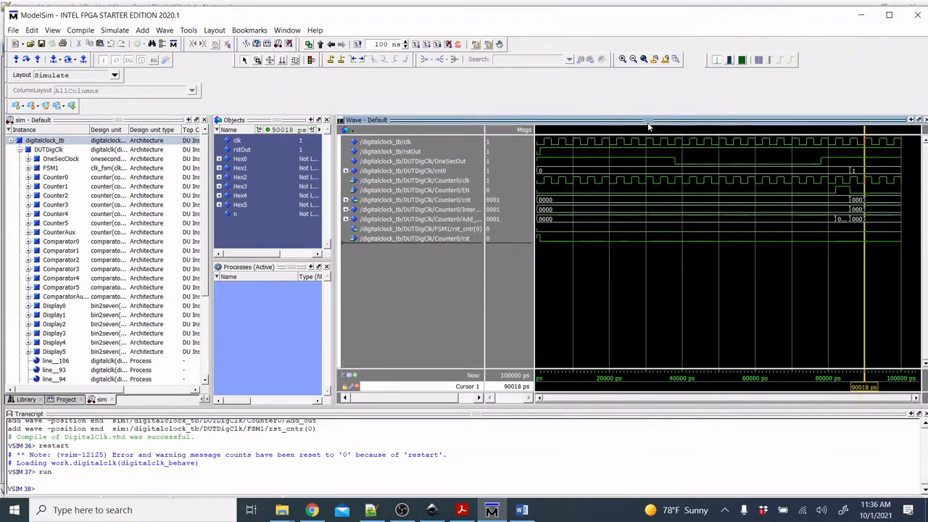
Display Counter0's cnt, Internal_count and Add_out signals in unsigned radix
left_click(444, 200)
left_click(443, 219, "shift")
right_click(444, 219)
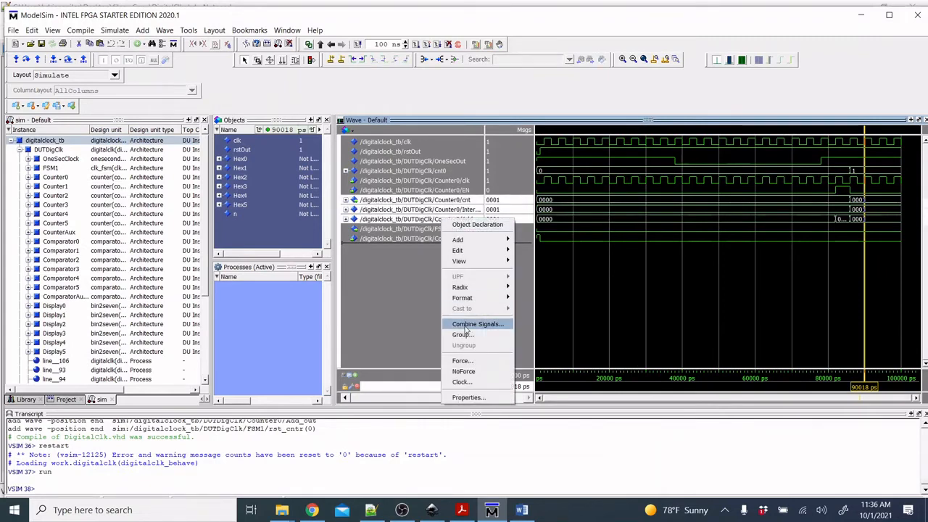
mouse_move(479, 288)
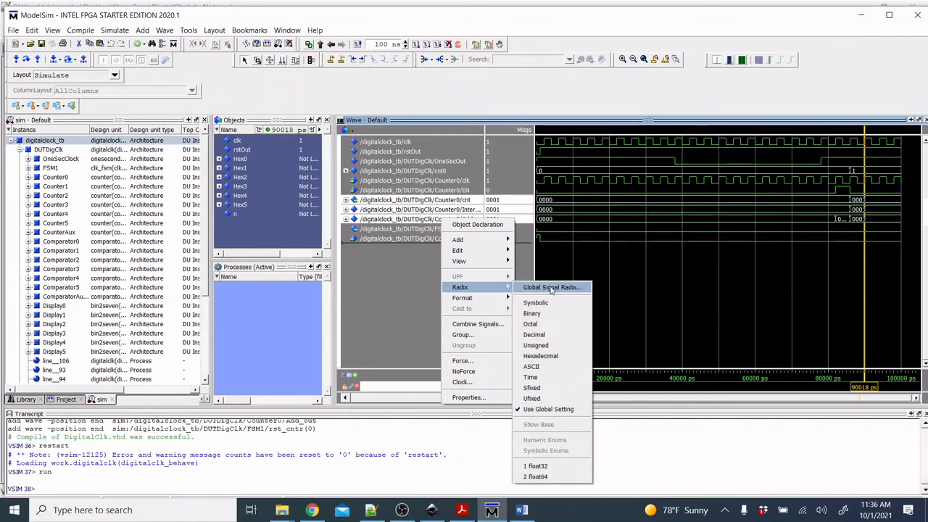
left_click(547, 346)
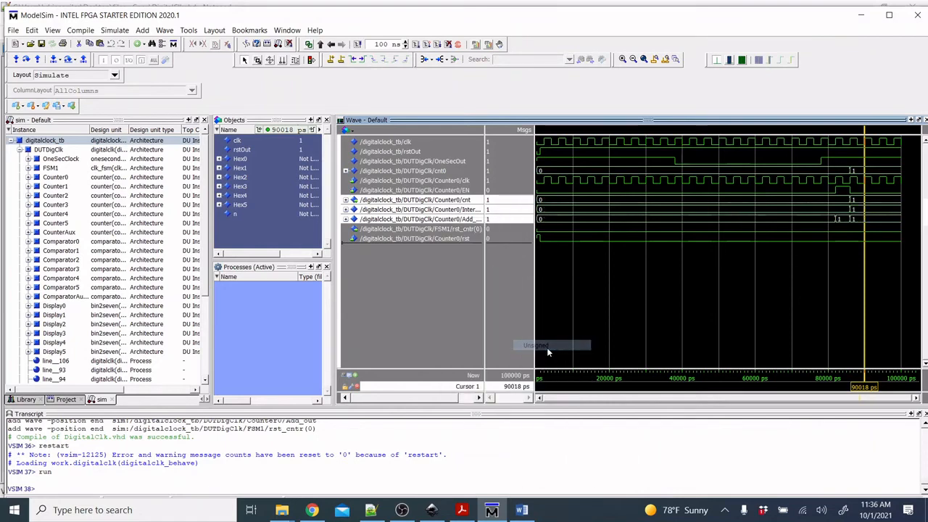
Examine Counter0's Add_out and Internal_count values with the waveform cursor at about 79 ns
left_click(745, 294)
left_click(824, 221)
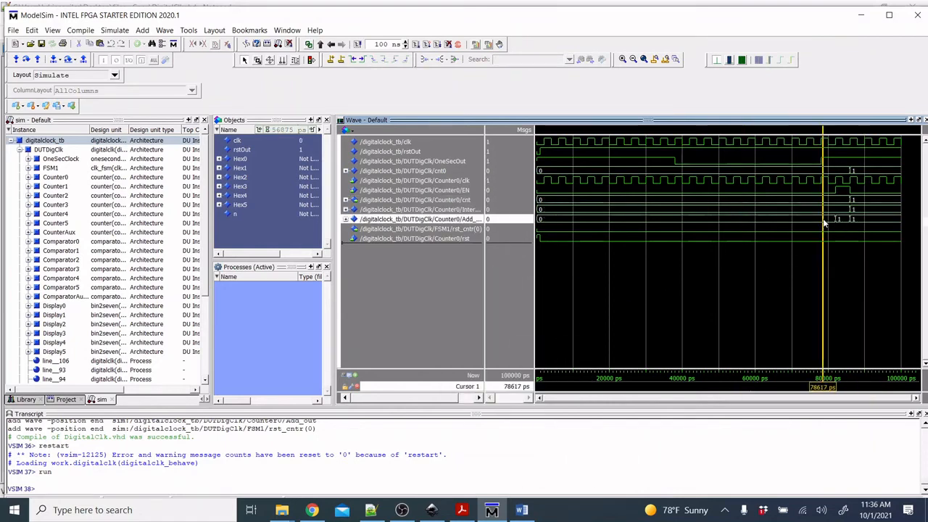
mouse_move(823, 222)
left_mouse_down()
mouse_move(834, 220)
mouse_move(825, 220)
left_mouse_up()
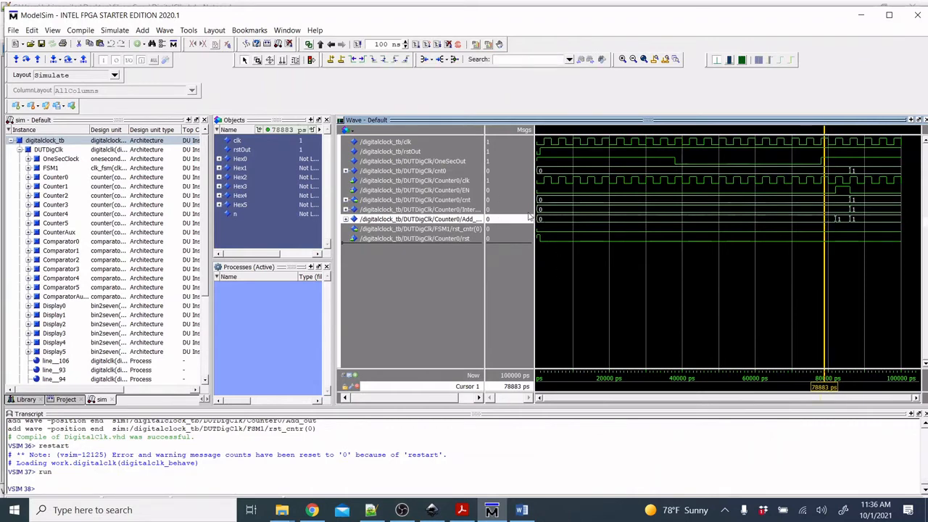
left_click(464, 210)
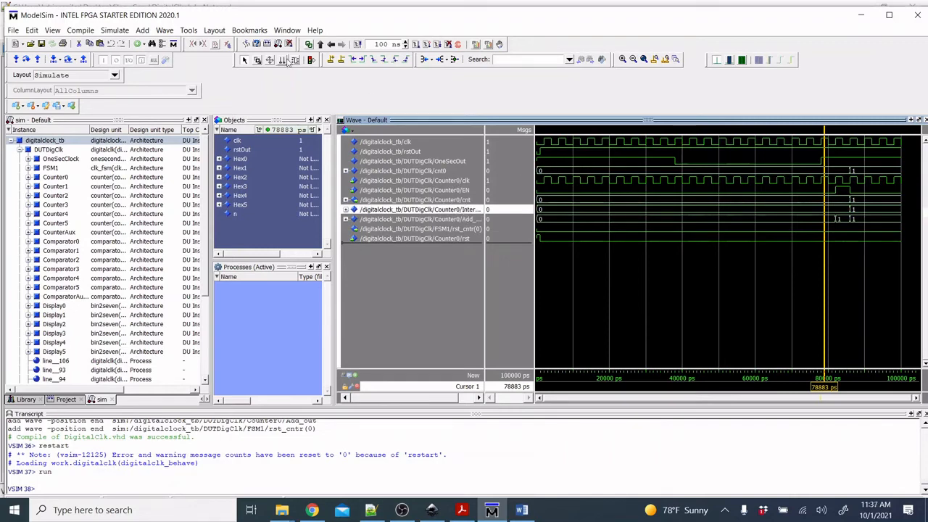
Run the simulation for another 100 ns and check how cnt0 counts over the full waveform
left_click(416, 45)
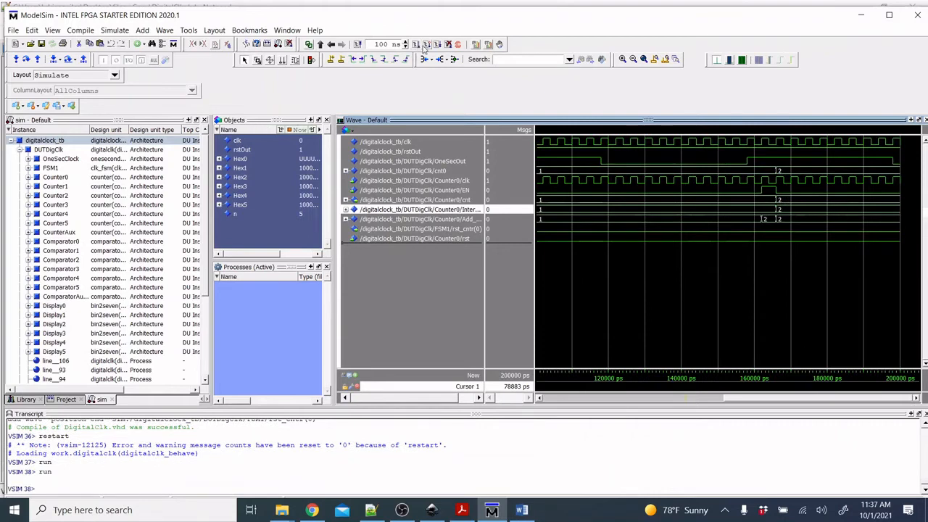
left_click(642, 60)
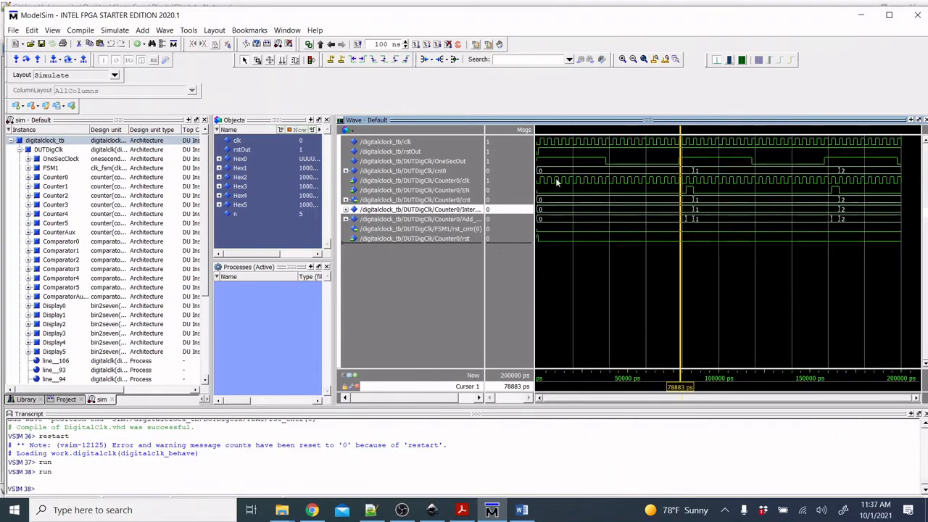
left_click(445, 171)
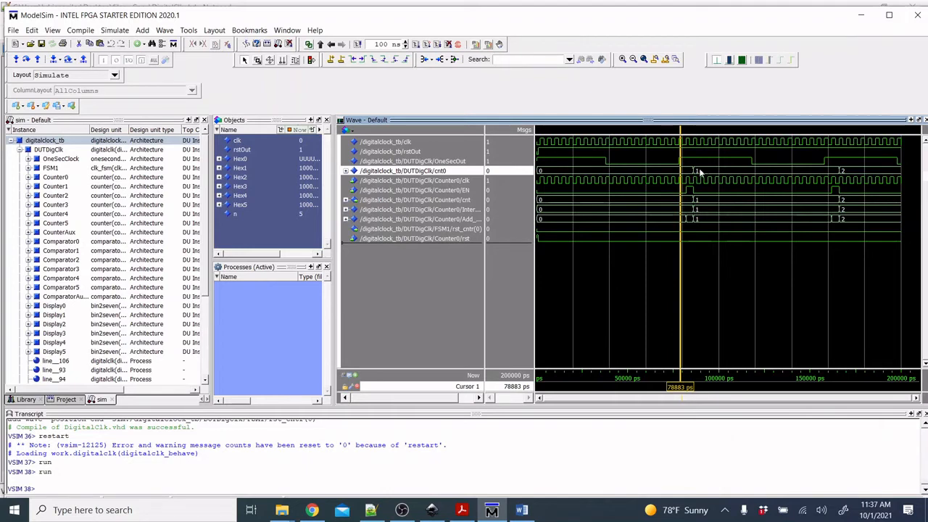
mouse_move(699, 172)
Delete all the Counter0 signals and FSM1's rst_cntr(0) from the waveform, keeping clk, rstOut, OneSecOut and cnt0
left_click(419, 181)
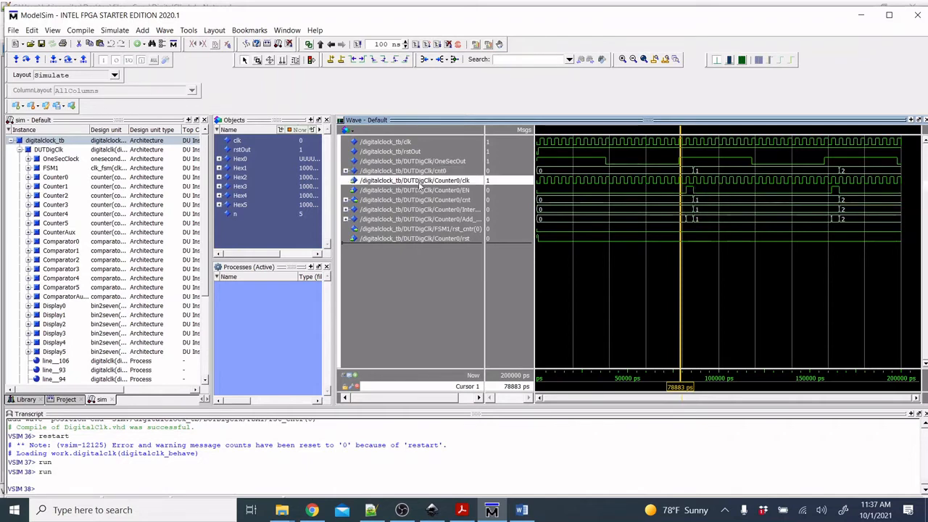
left_click(399, 239, "shift")
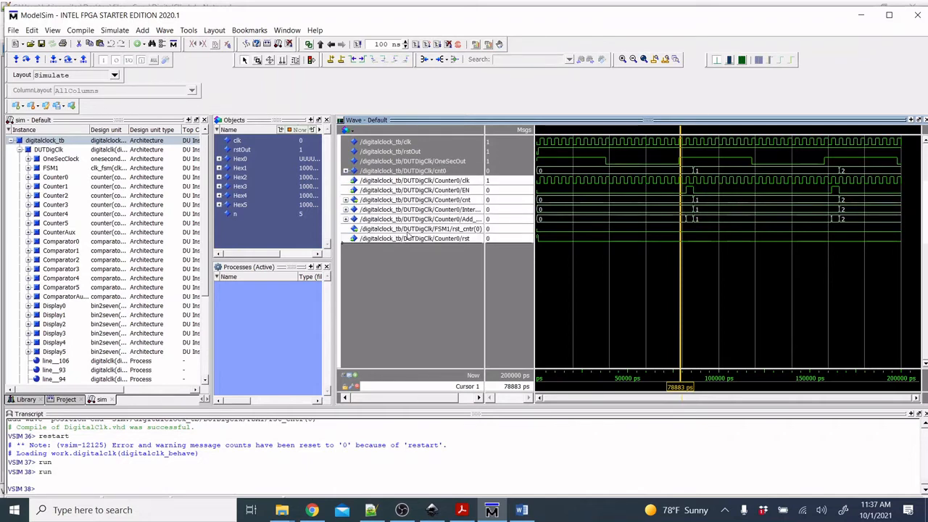
right_click(452, 230)
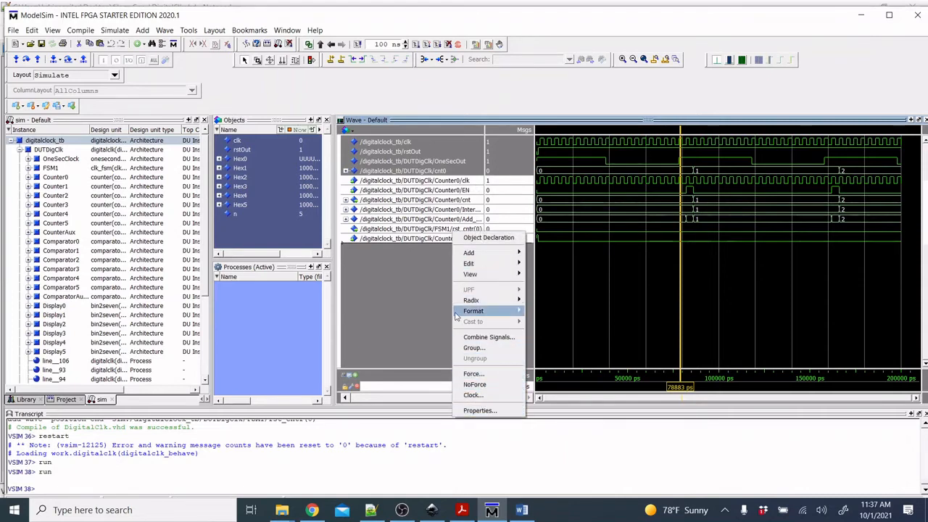
left_click(405, 267)
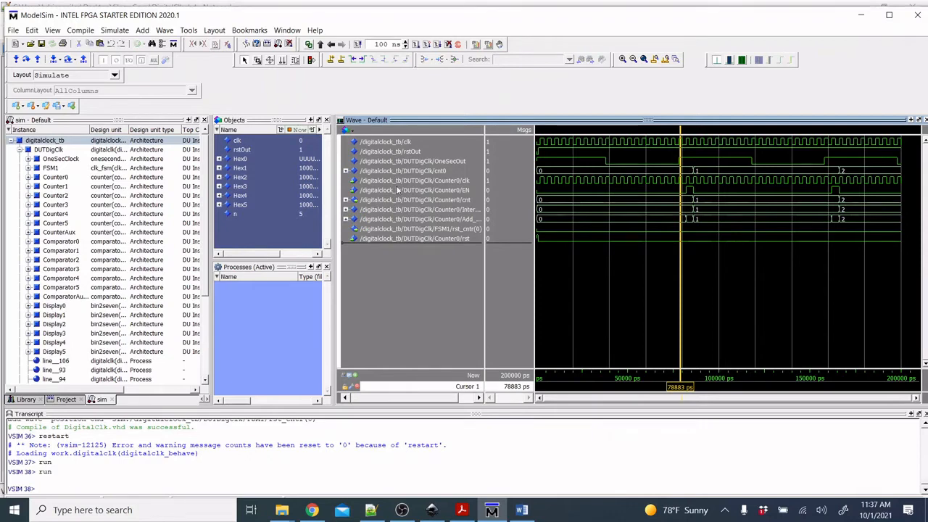
left_click(400, 179)
left_click(413, 240, "ctrl")
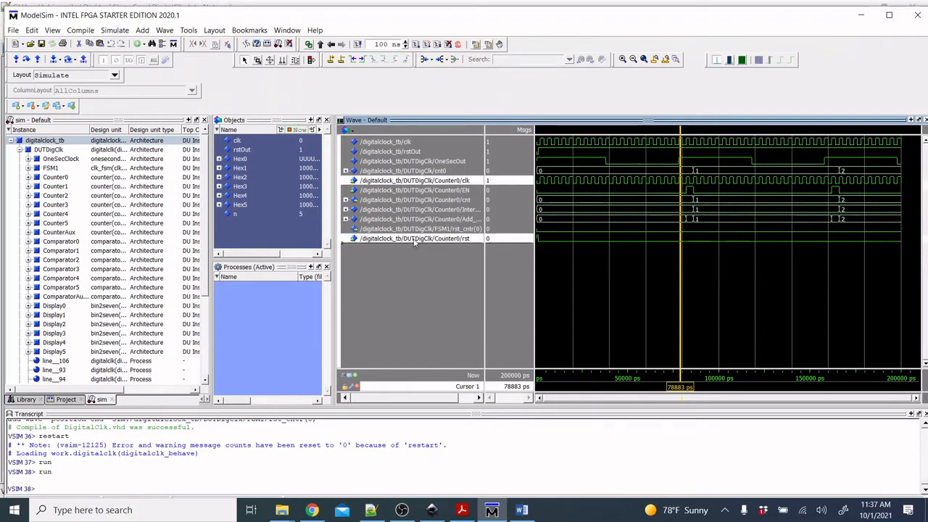
left_click(408, 181)
left_click(417, 240, "shift")
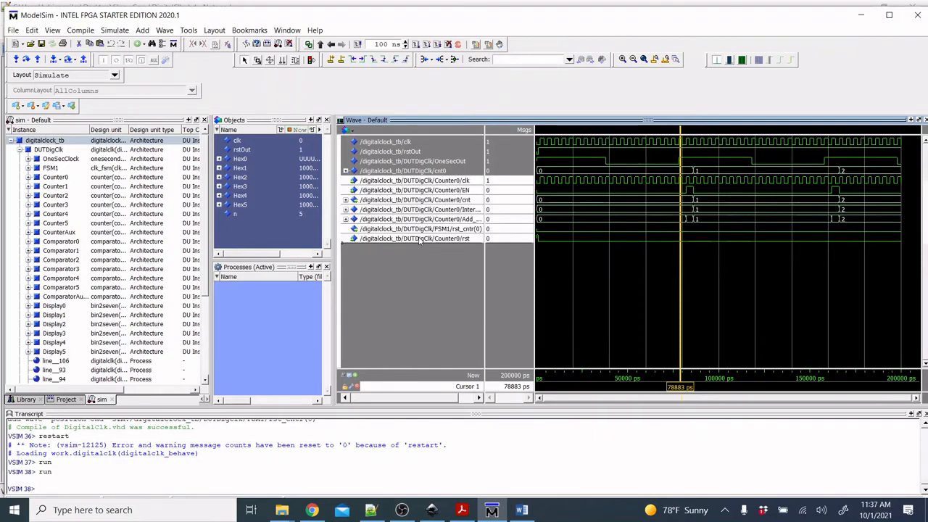
key("Delete")
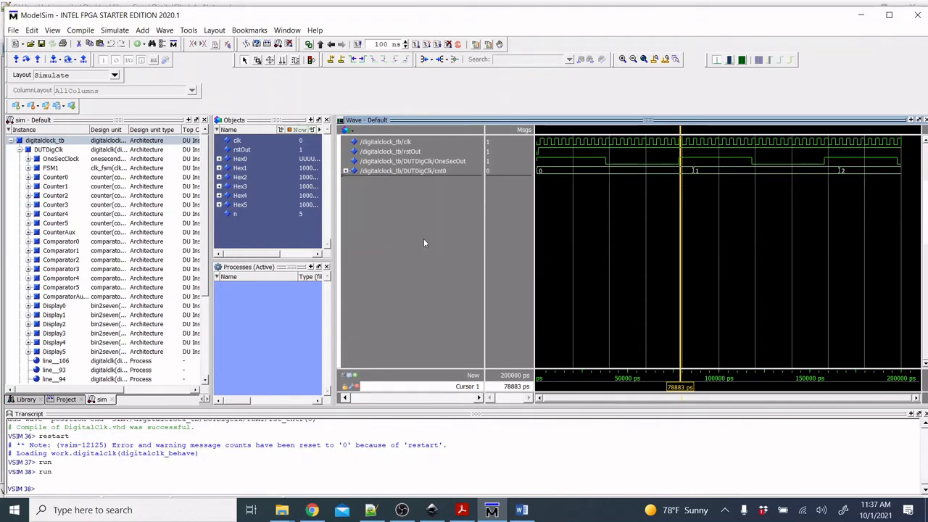
Continue the simulation in 100 ns runs up to 700 ns to follow the cnt0 count
left_click(416, 44)
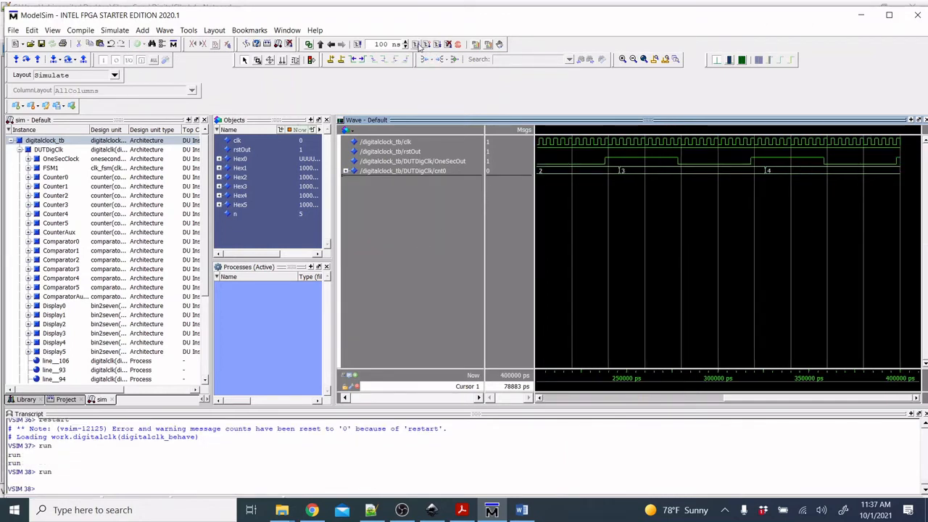
left_click(643, 59)
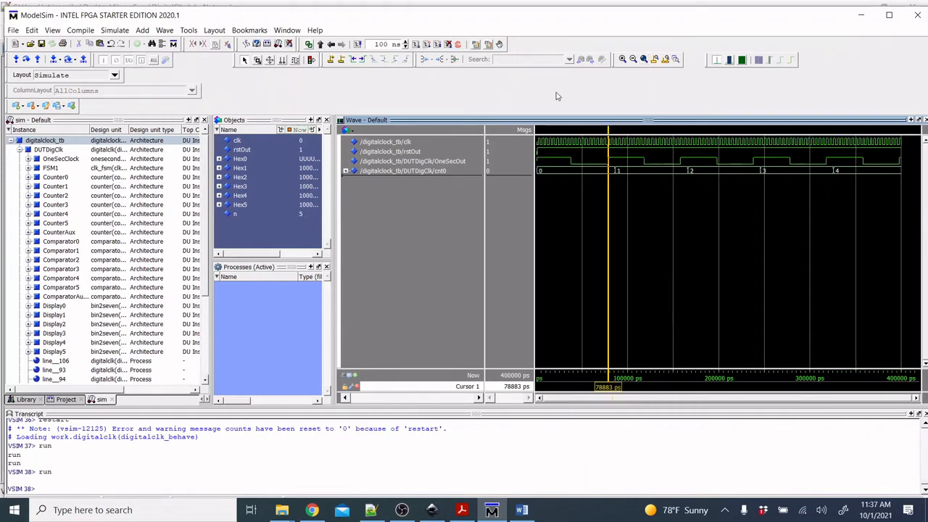
left_click(417, 45)
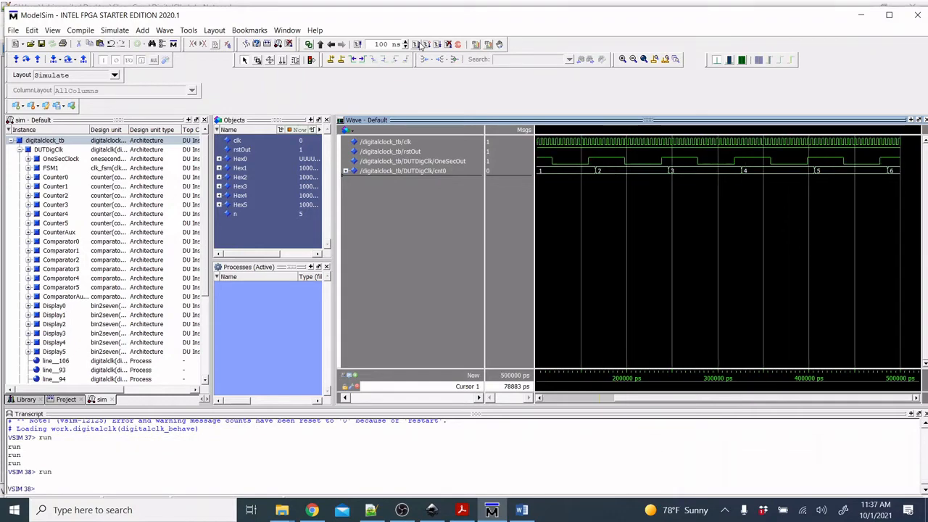
left_click(419, 45)
left_click(419, 45)
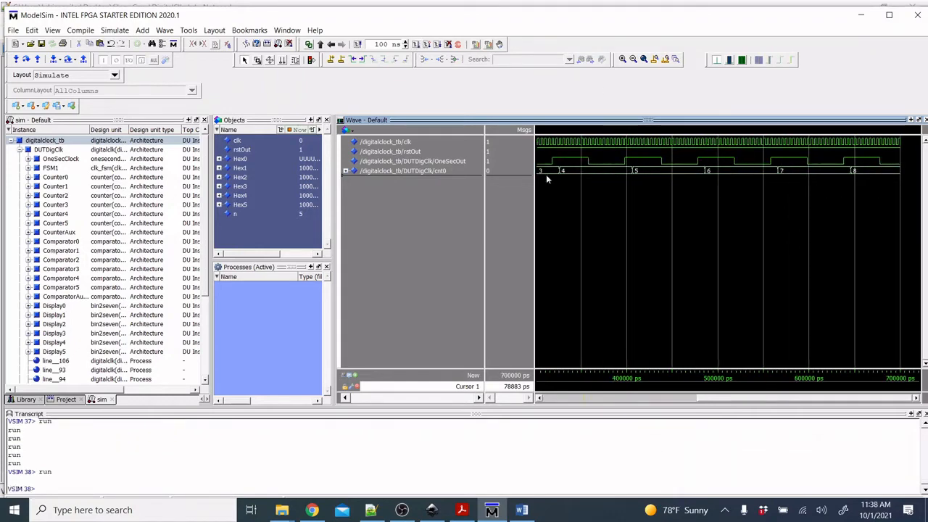
Continue the simulation in 100 ns runs up to 900 ns and check cnt0 over the full waveform
left_click(416, 45)
left_click(417, 45)
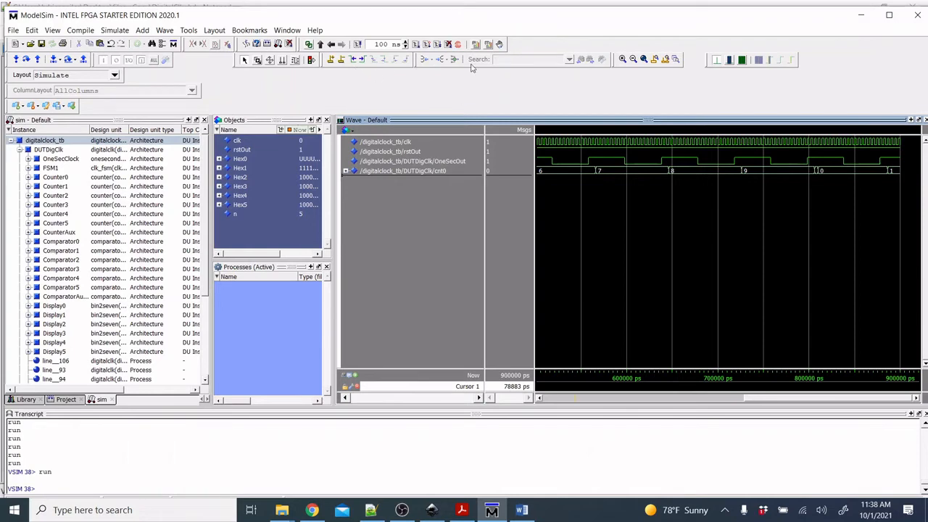
left_click(643, 58)
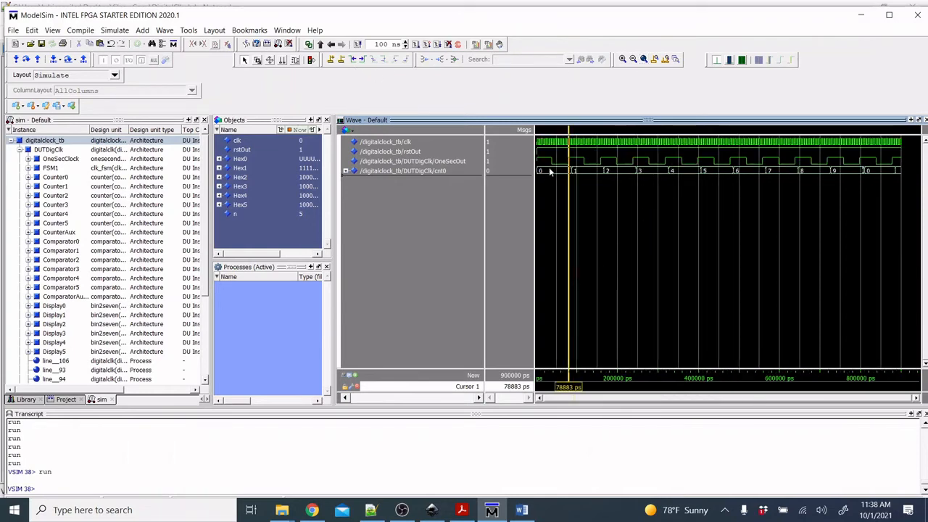
Switch between the digital clock diagram in Word and ModelSim to relate cnt0's rollover near 830 ns to the seconds counter and comparator
left_click(522, 510)
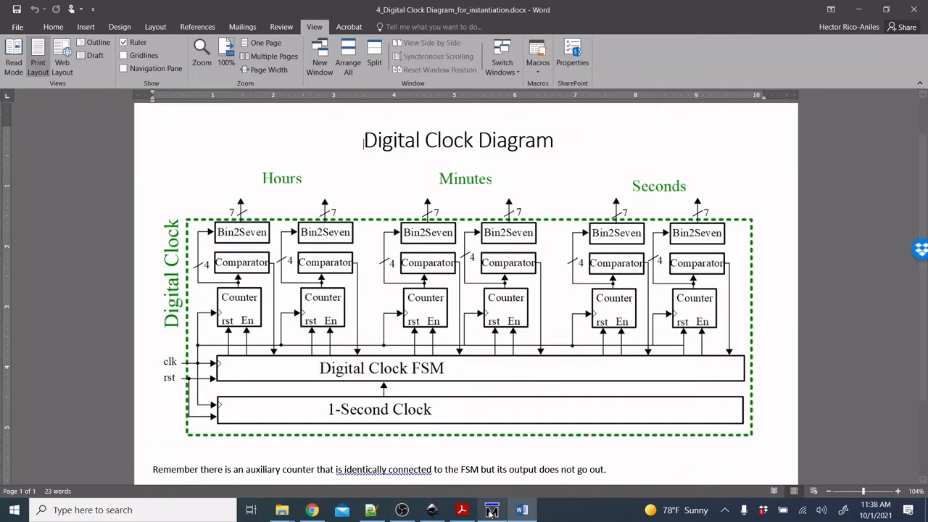
left_click(491, 510)
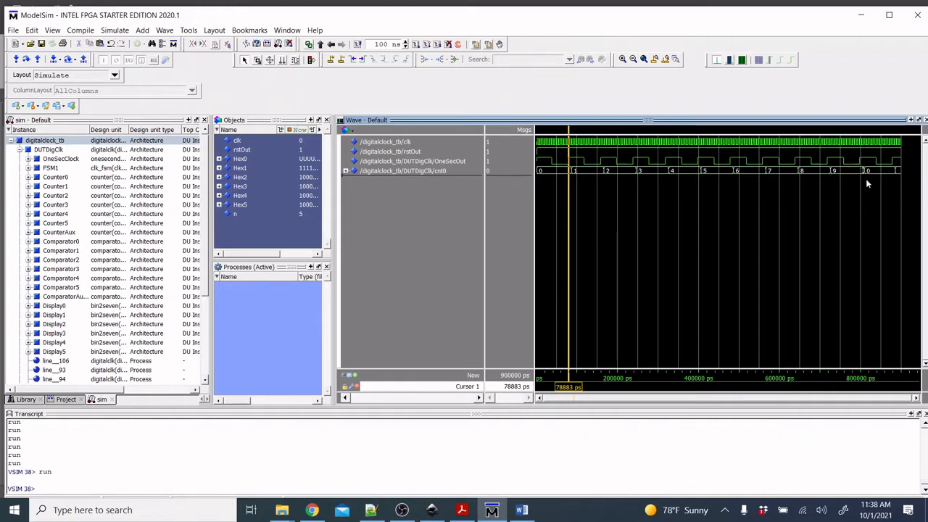
mouse_move(862, 171)
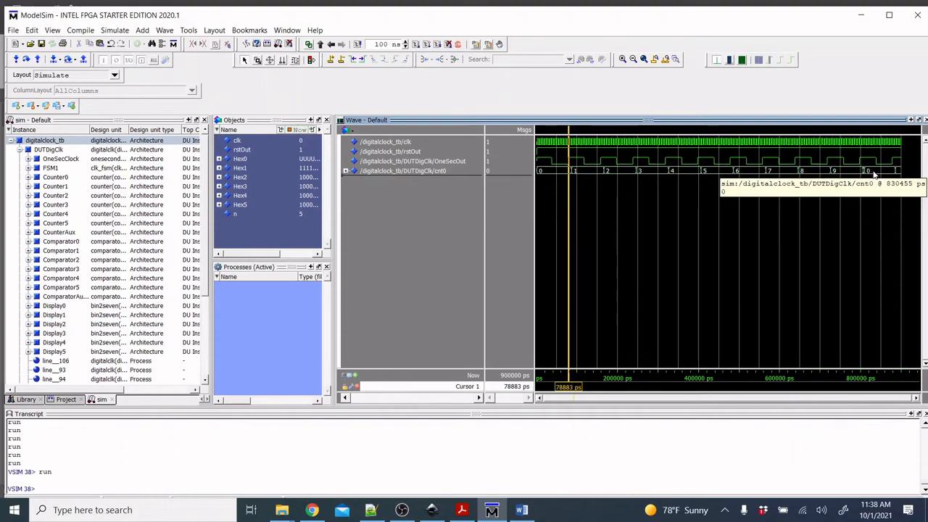
left_click(497, 510)
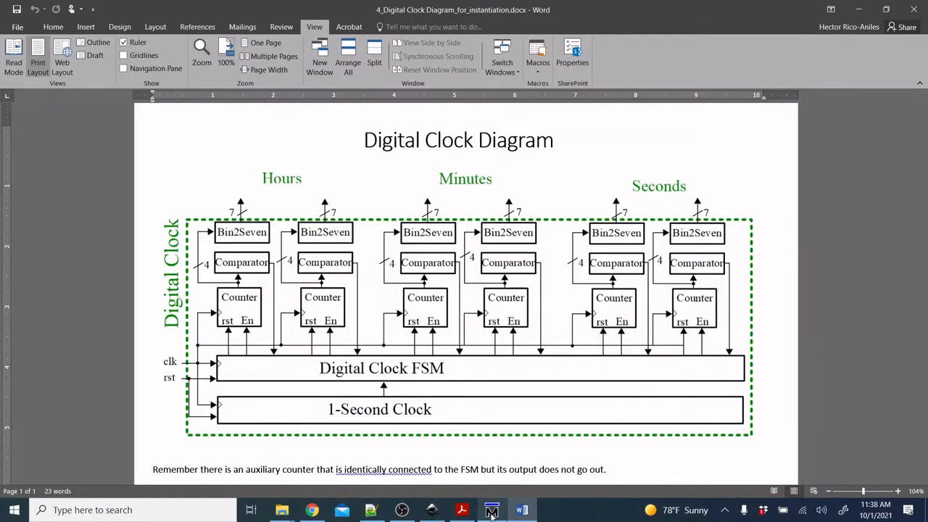
mouse_move(491, 513)
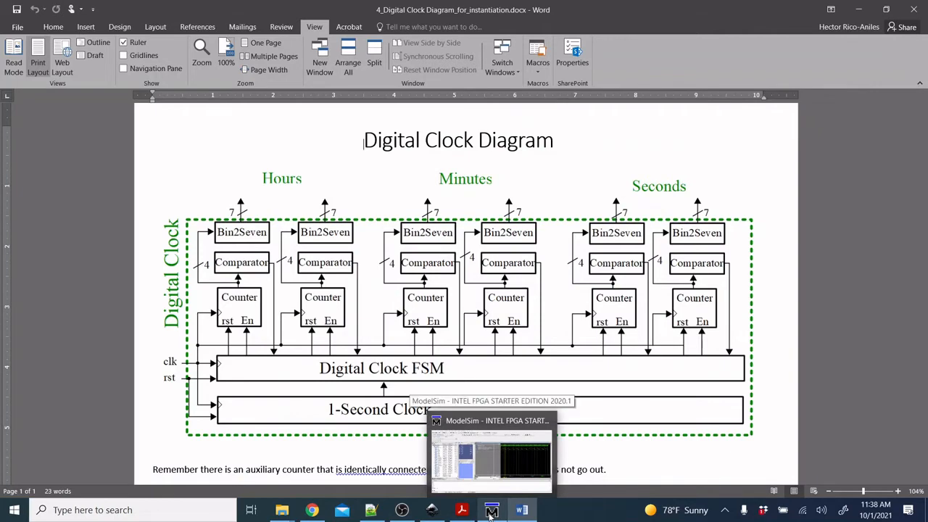
mouse_move(532, 513)
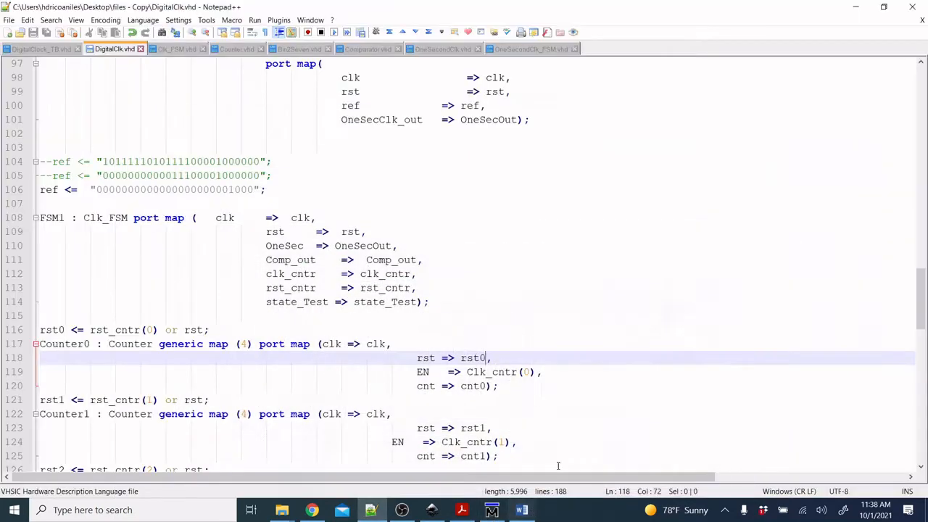
left_click(522, 510)
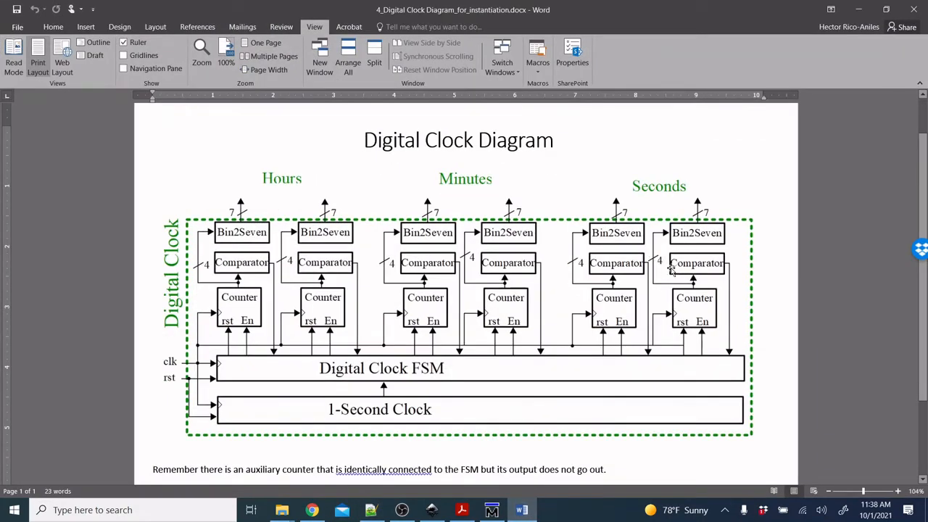
Check Comparator0's reference value in DigitalClk.vhd in Notepad++ and relate it to the comparator in the Word diagram
left_click(371, 510)
scroll(235, 335, "down", 7)
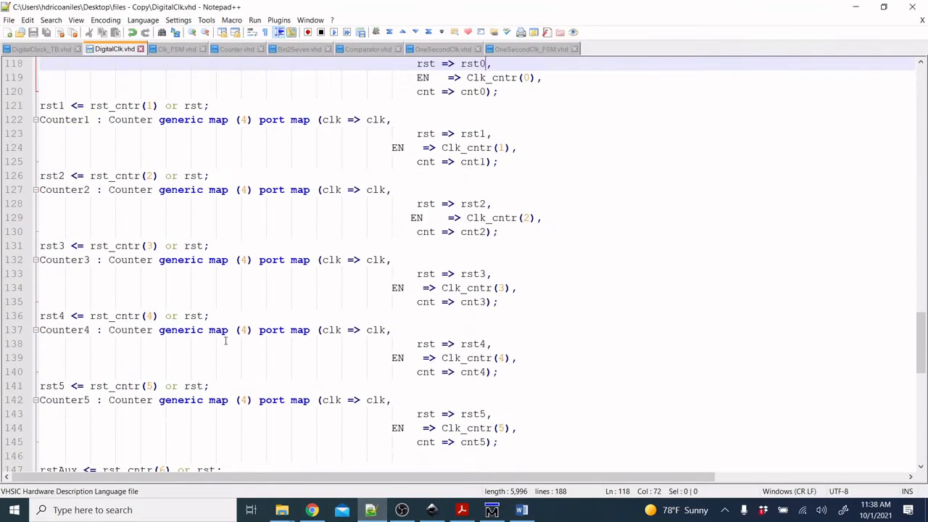
scroll(217, 342, "down", 5)
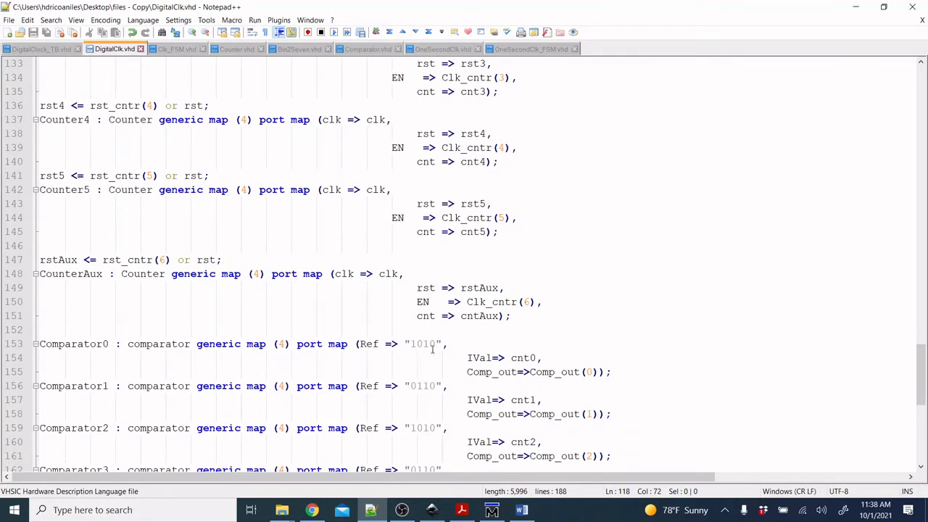
left_click_drag(436, 343, 410, 343)
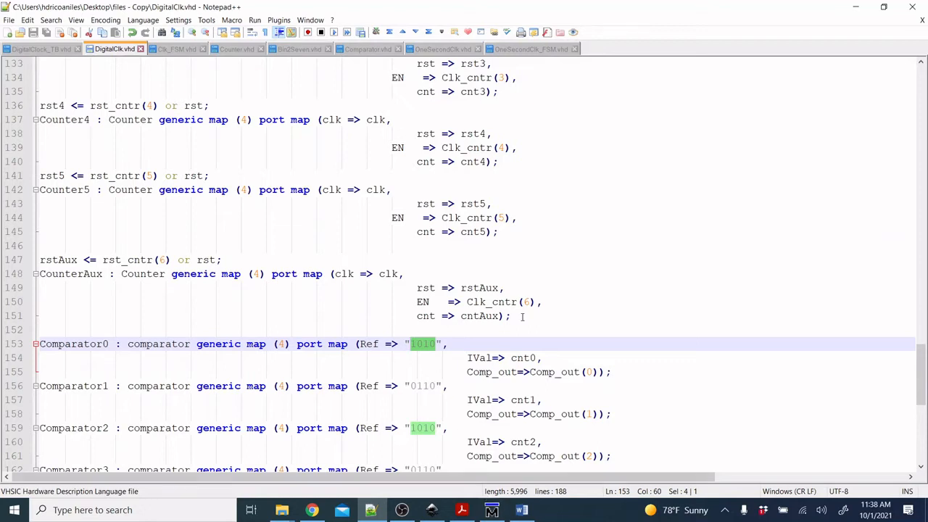
left_click(521, 509)
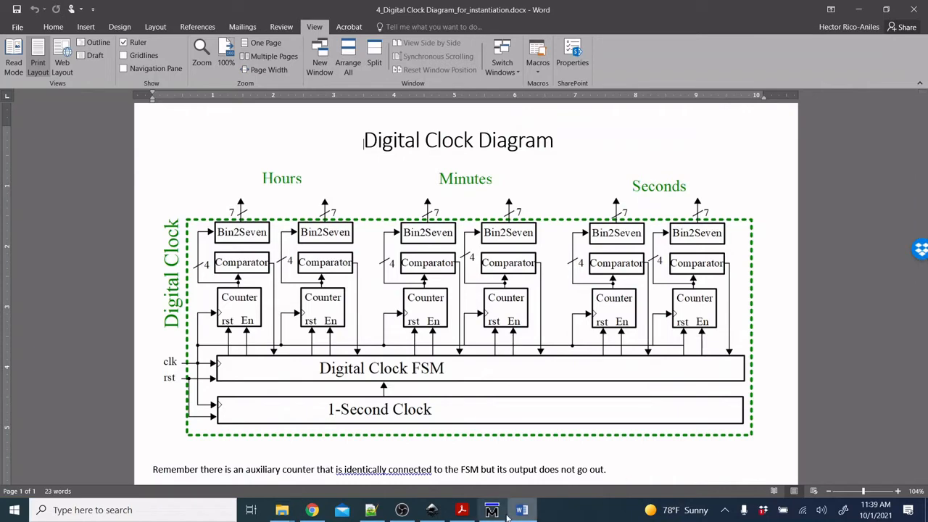
Return to ModelSim and add the DUTDigClk signals cnt1 through cnt5 to the waveform below cnt0
left_click(492, 509)
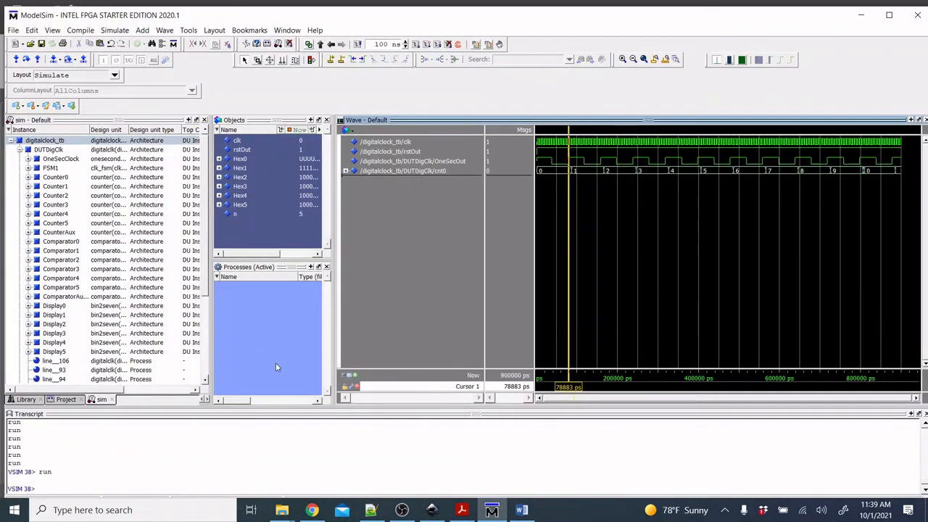
left_click(61, 187)
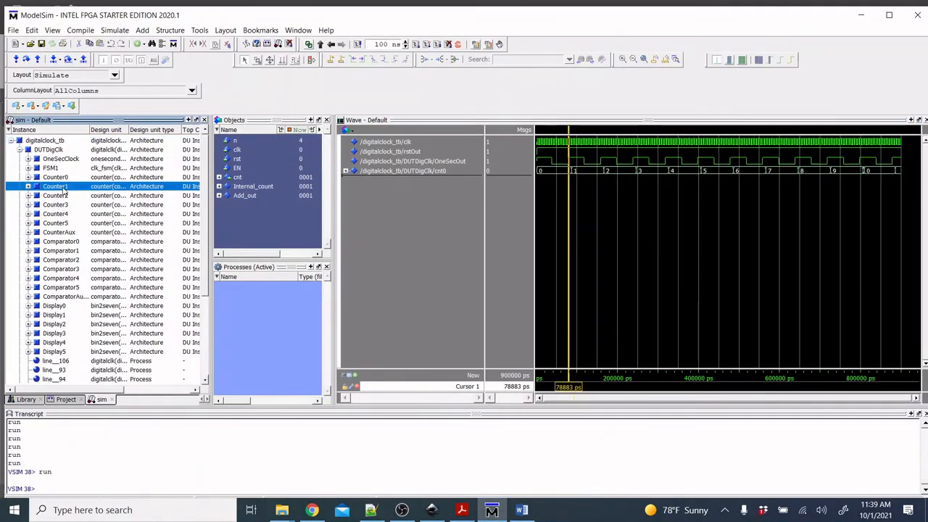
left_click(71, 151)
scroll(244, 221, "down", 3)
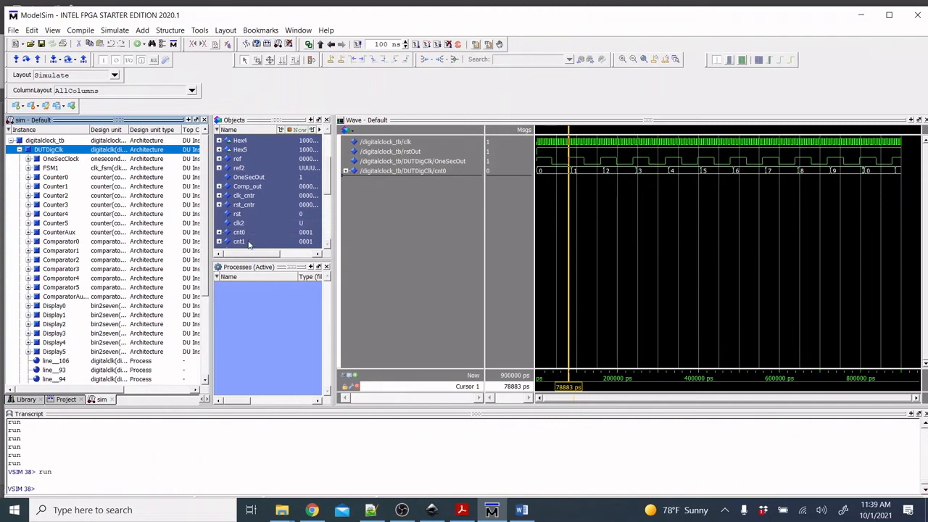
left_click_drag(248, 242, 369, 195)
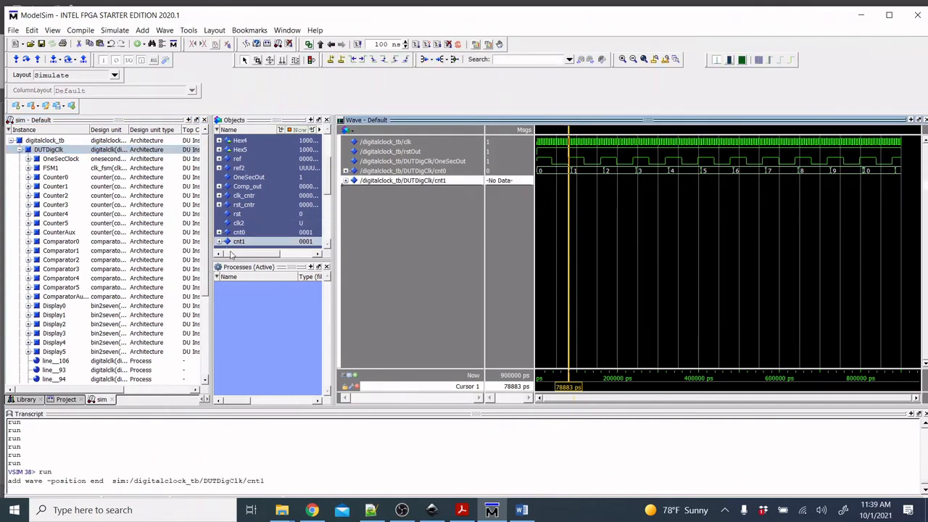
scroll(250, 232, "down", 2)
left_click(259, 215)
scroll(254, 217, "down", 2)
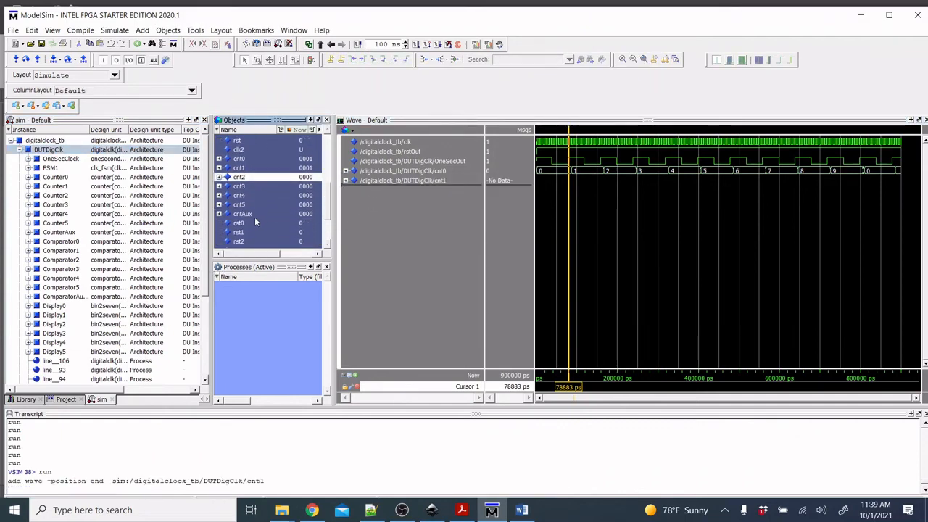
left_click(251, 205, "shift")
left_click_drag(248, 197, 383, 201)
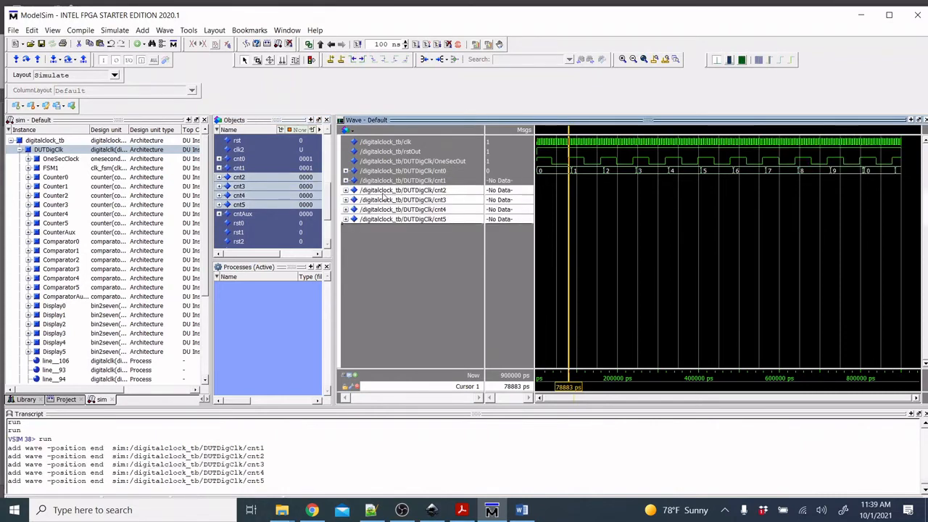
Restart the simulation, set the run length to 100 us and run it
left_click(359, 45)
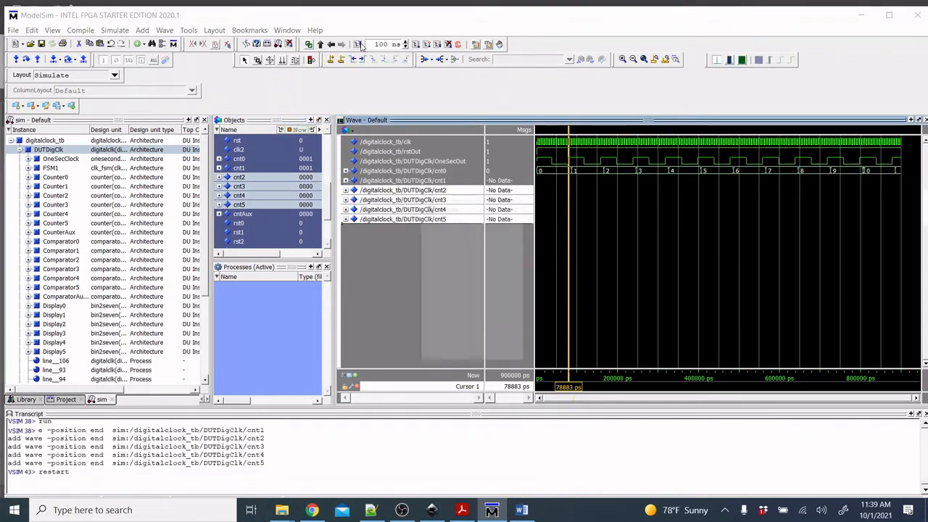
left_click(478, 357)
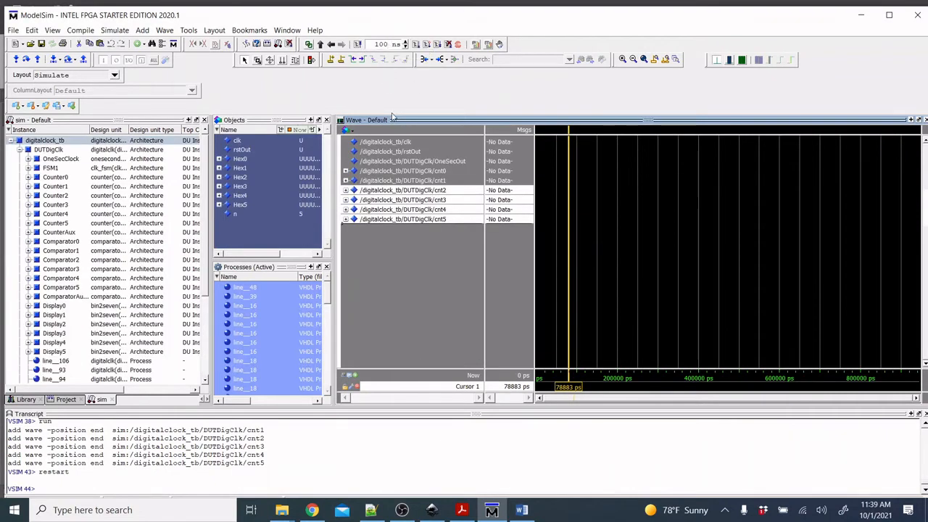
key("BackSpace")
left_click(396, 48)
key("BackSpace")
left_click(415, 44)
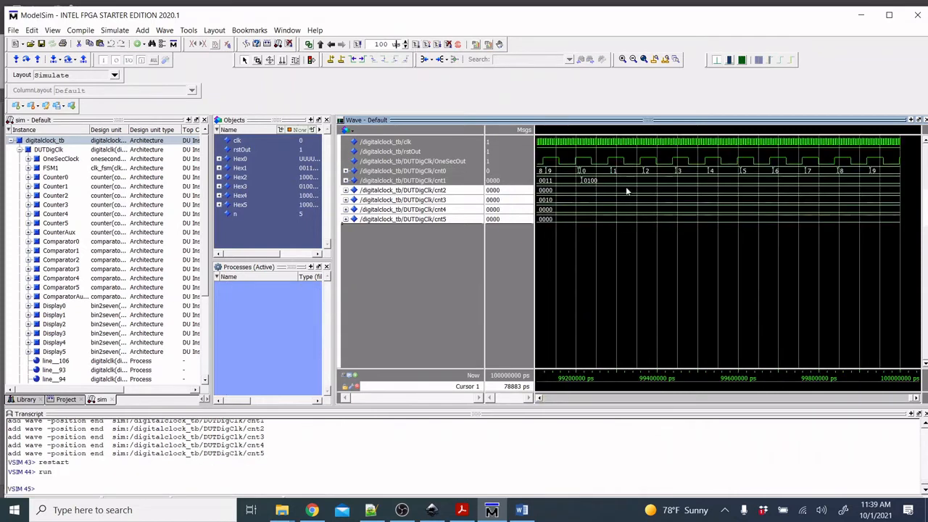
Set the radix of cnt1 through cnt5 in the waveform to Unsigned
left_click(406, 181)
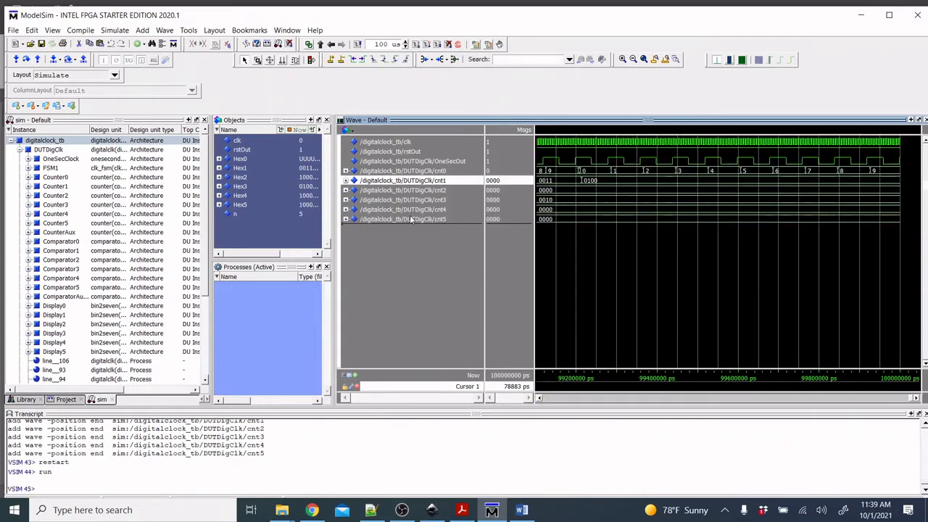
left_click(408, 217, "shift")
right_click(408, 219)
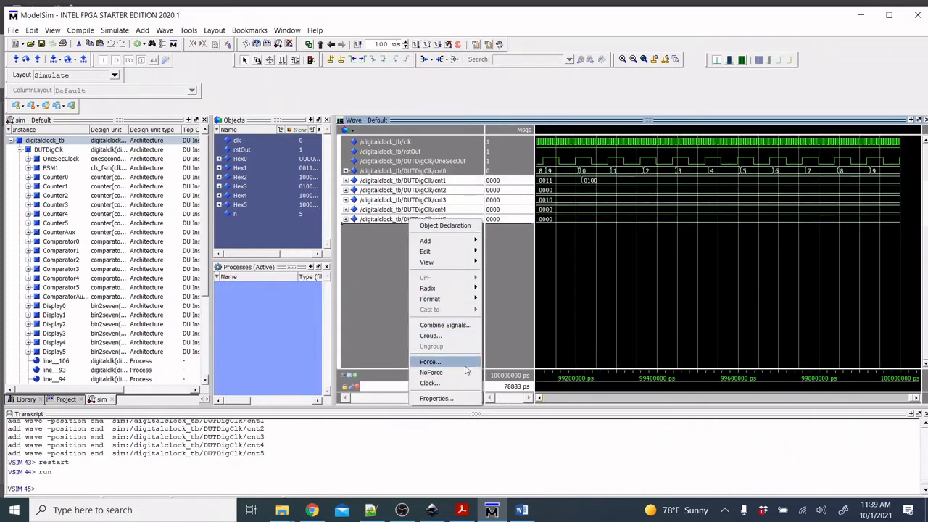
mouse_move(457, 288)
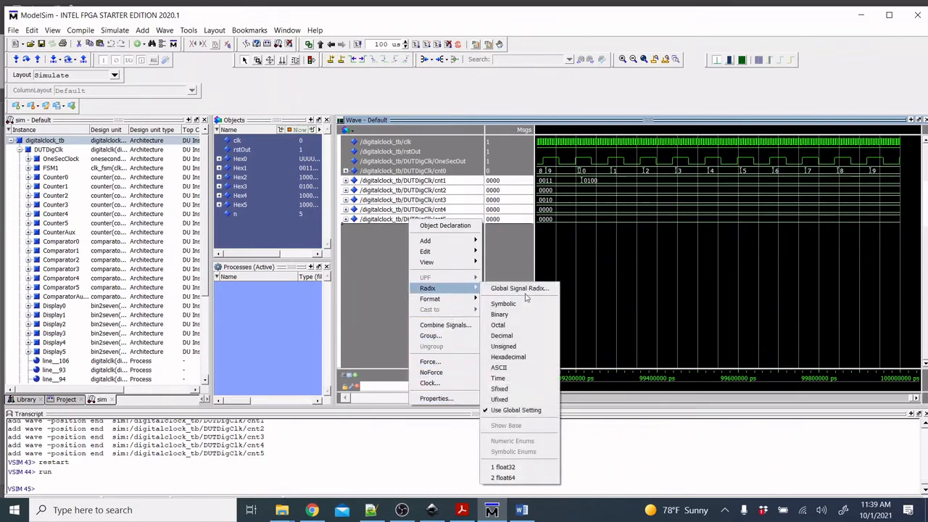
left_click(526, 346)
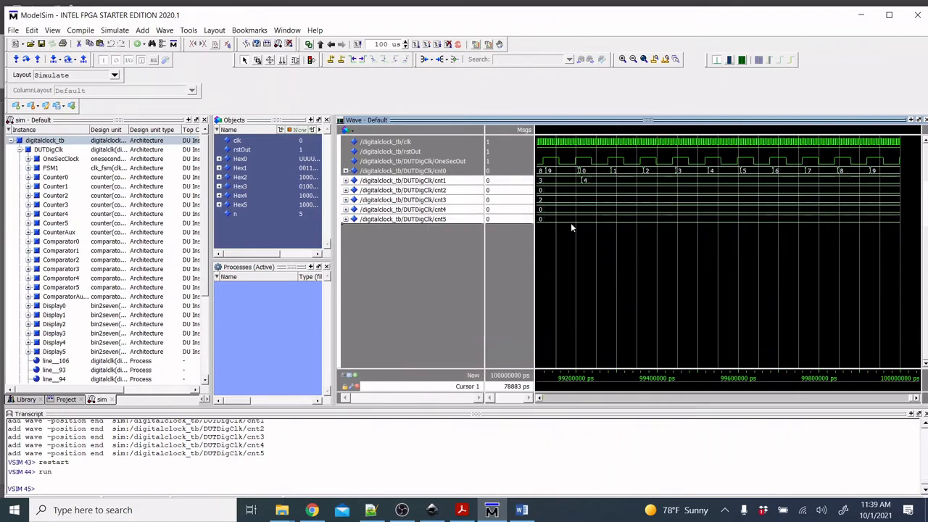
Place the cursor at cnt2's first change, about 4.77 us, and examine how cnt0, cnt1 and cnt2 roll over there
left_click(643, 59)
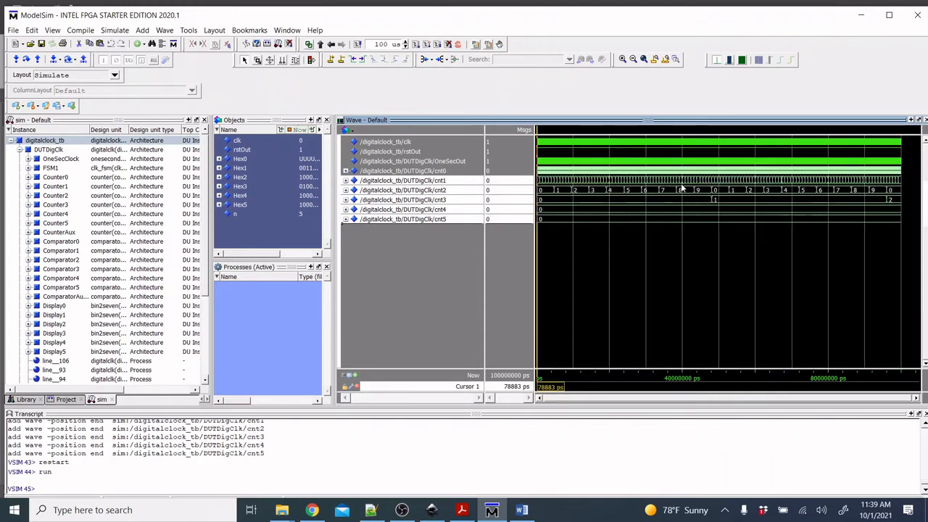
left_click(554, 189)
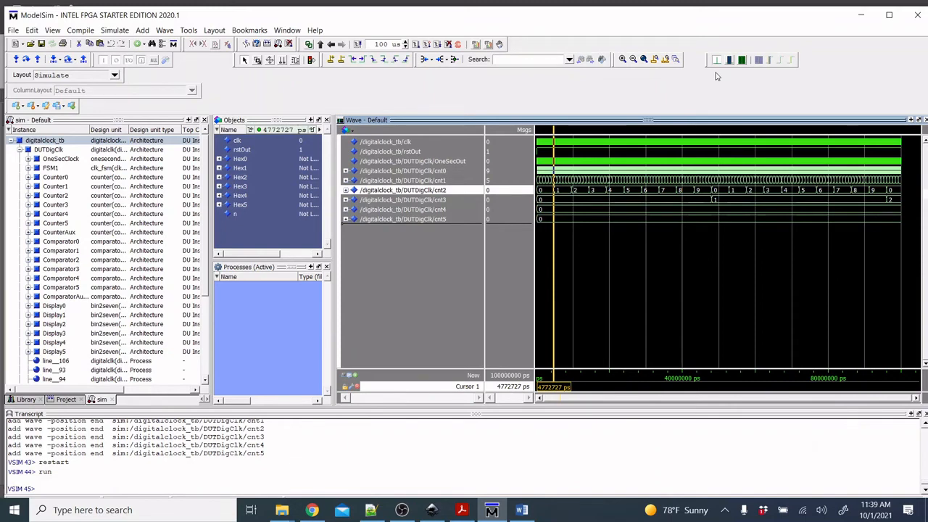
left_click(654, 60)
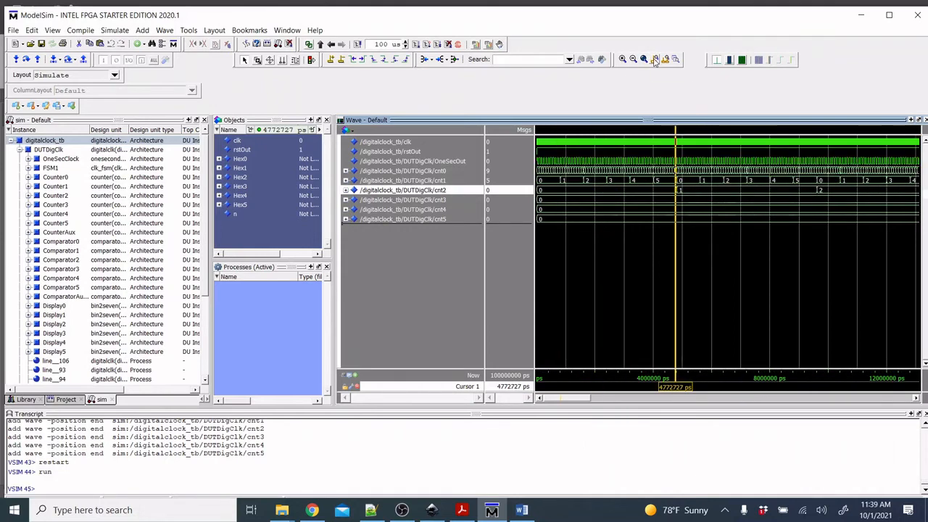
left_click(654, 60)
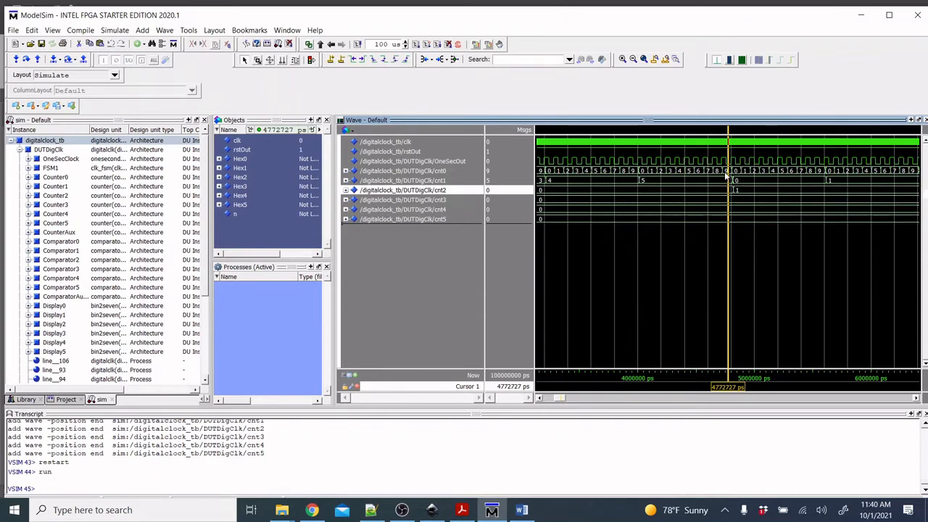
left_click(422, 171)
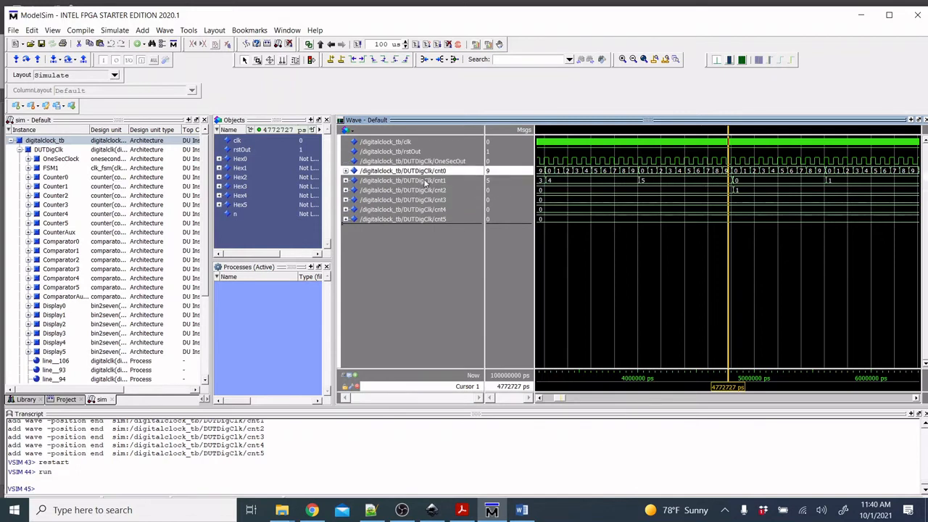
left_click(426, 181)
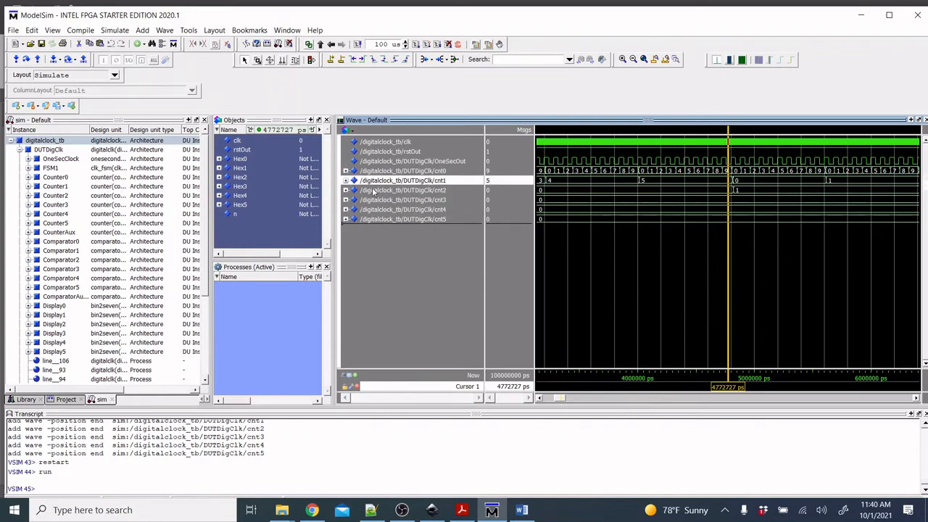
left_click(403, 191)
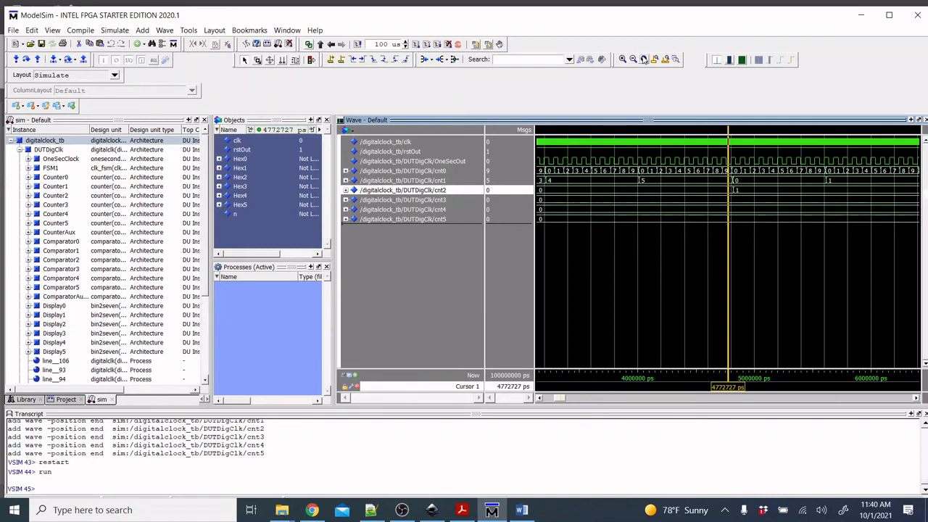
Set the run length to 1000 us and continue the simulation with it
left_click(642, 59)
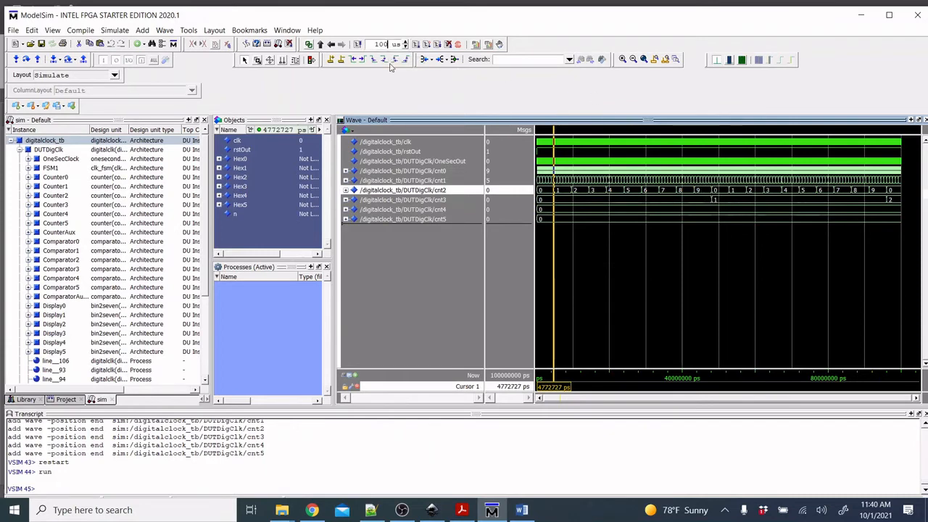
type("0")
left_click(419, 45)
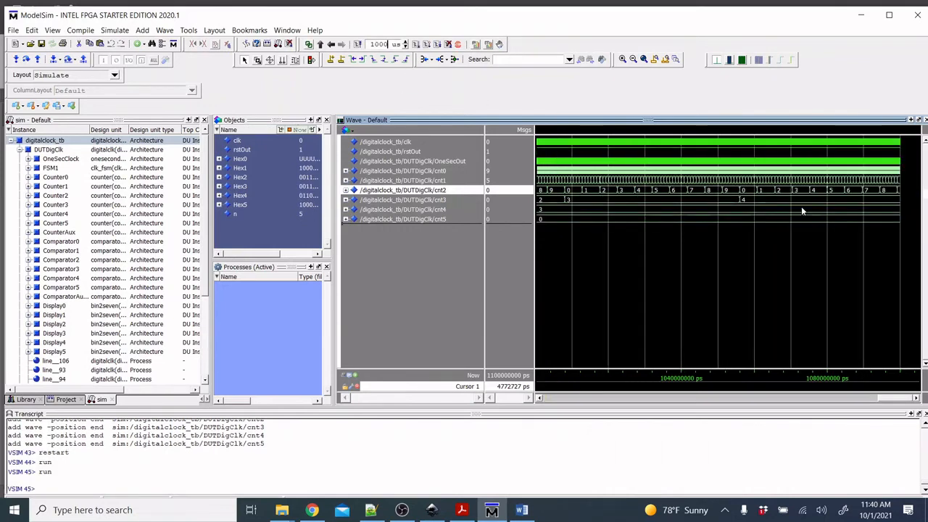
Place the cursor at cnt4's first change, about 288 us, and examine how cnt2, cnt3 and cnt4 roll over there
left_click(643, 59)
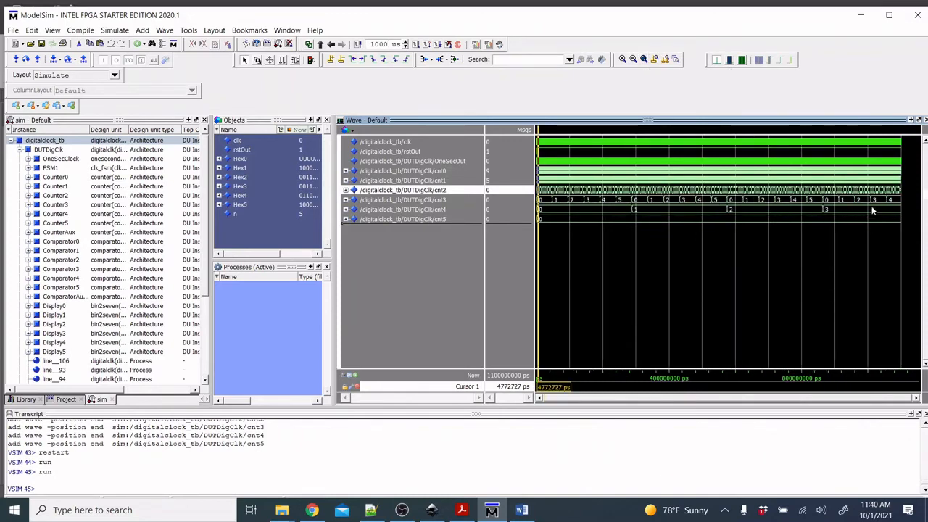
left_click(434, 172)
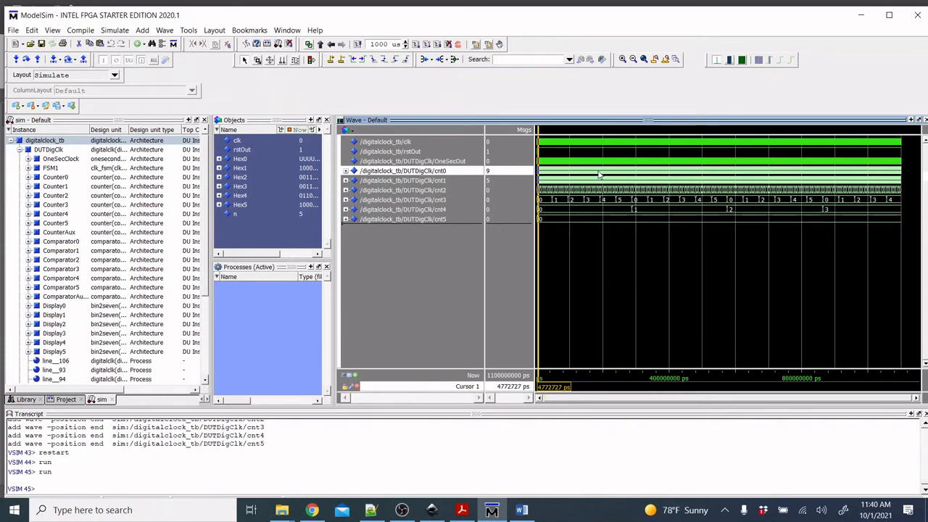
left_click(441, 191)
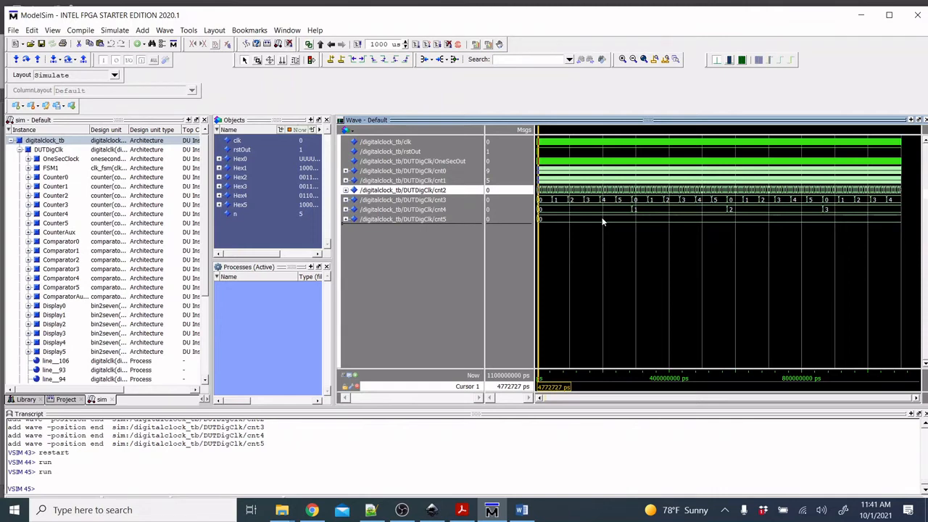
mouse_move(601, 222)
left_click(450, 201)
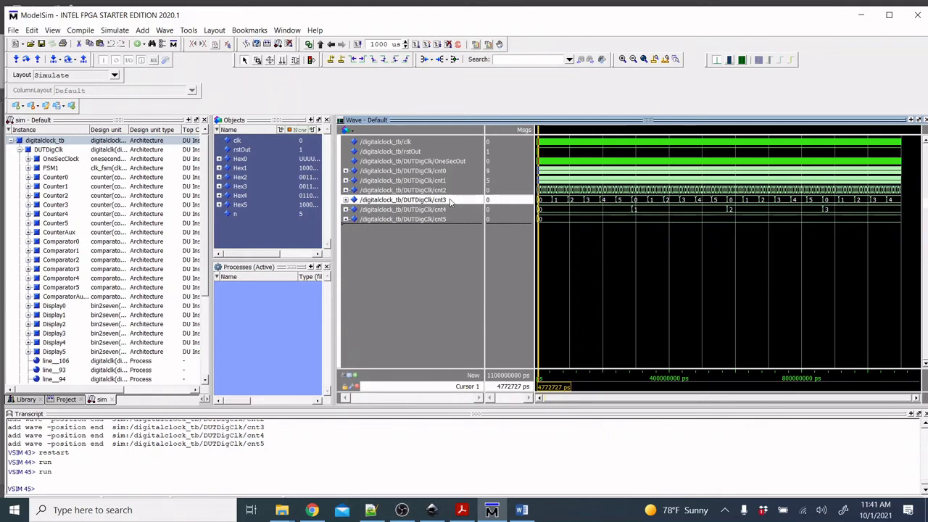
left_click(632, 190)
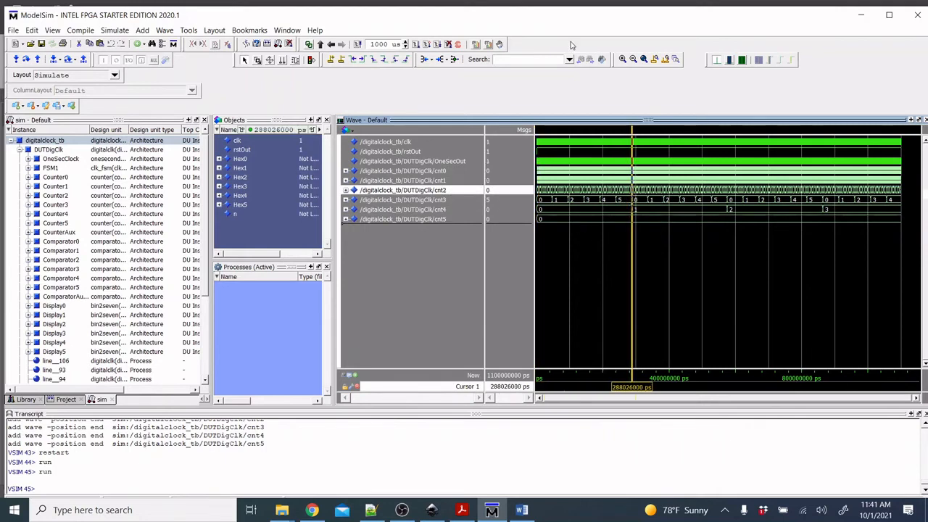
left_click(654, 59)
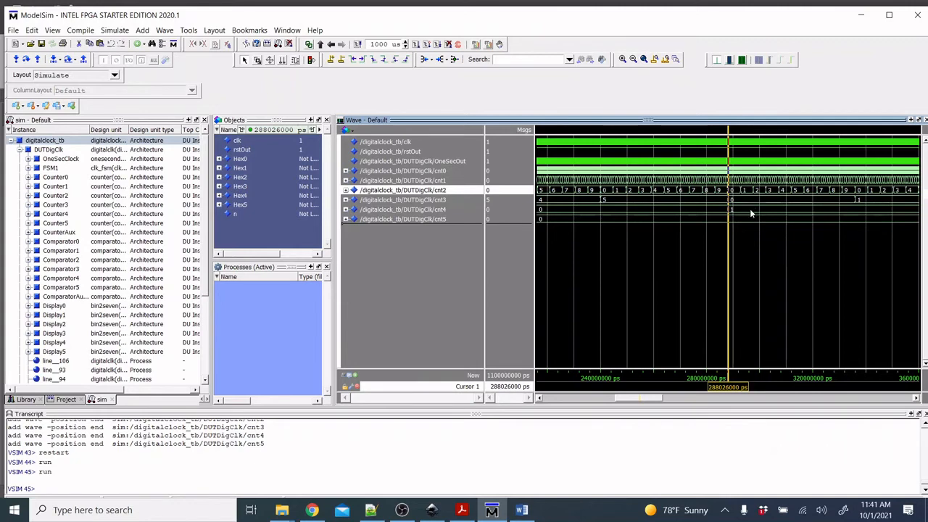
left_click(643, 60)
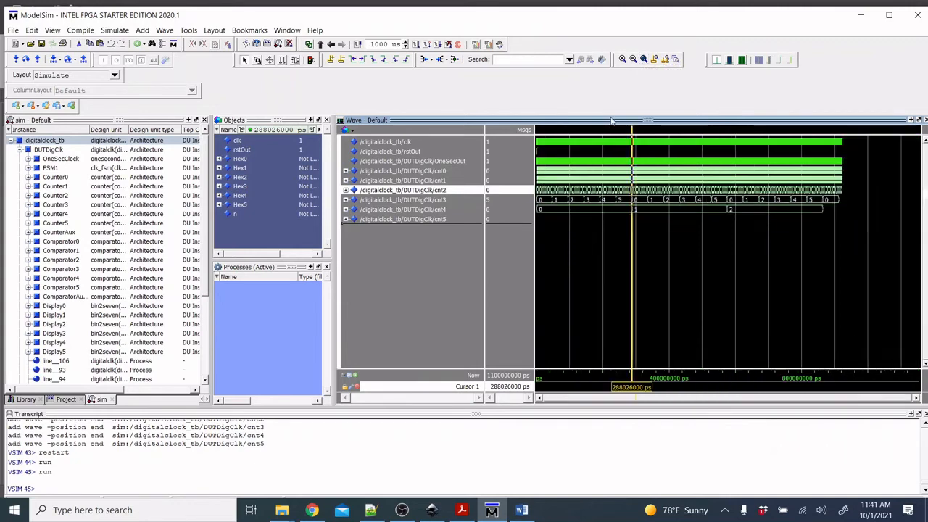
Continue the simulation in six more 1000 us runs, up to 7100 us of simulated time
left_click(417, 45)
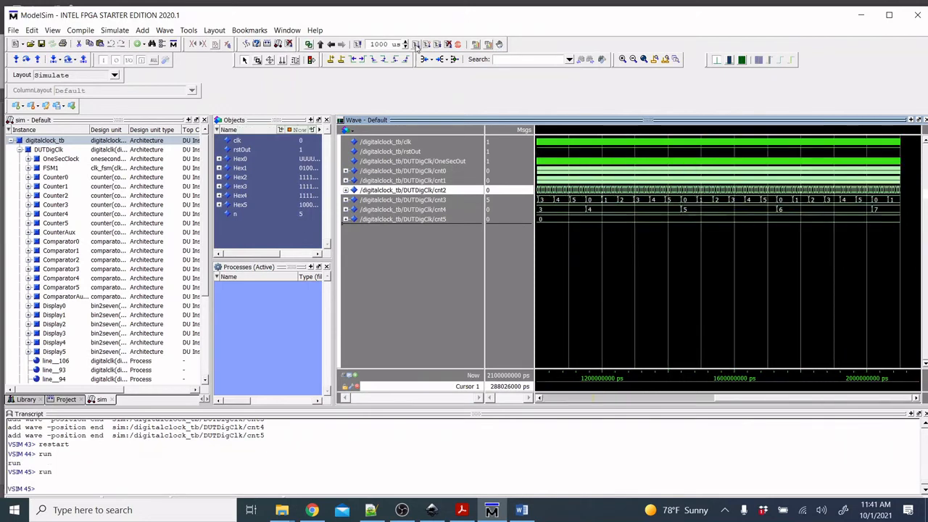
left_click(643, 60)
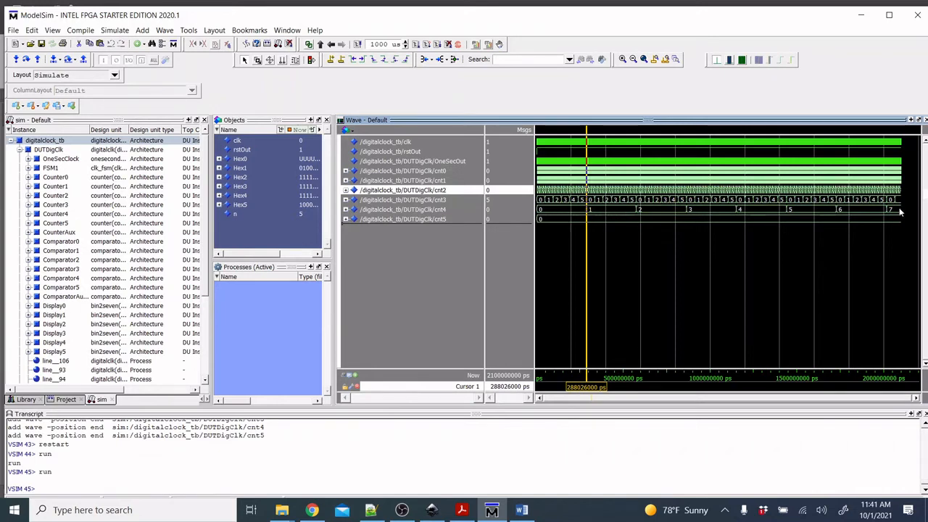
left_click(415, 45)
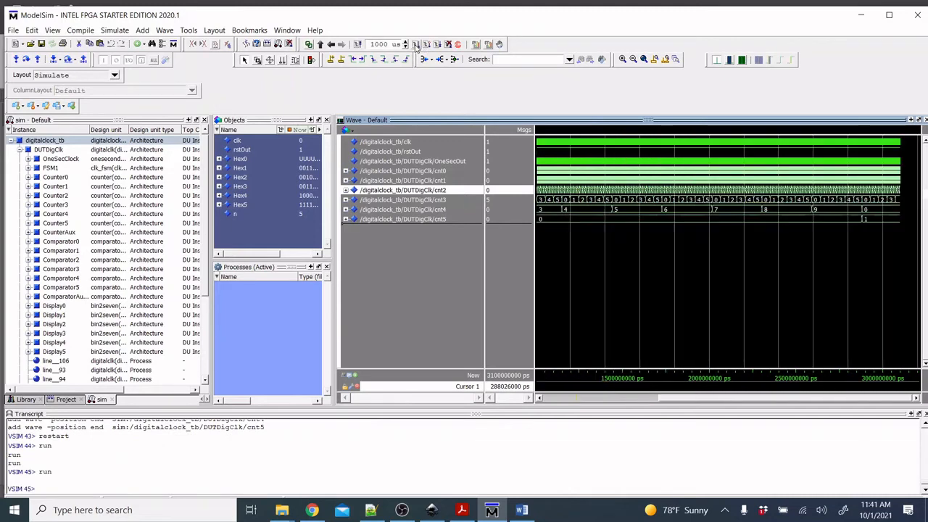
left_click(417, 44)
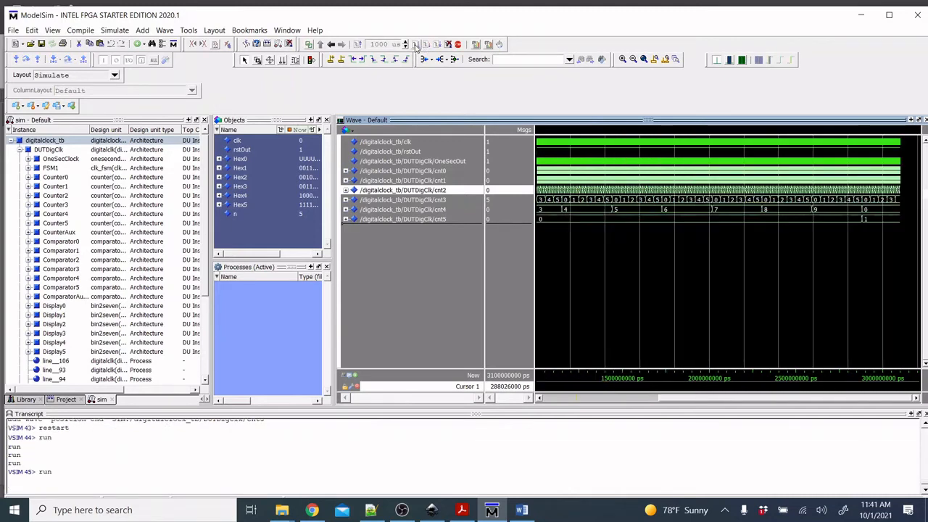
left_click(416, 44)
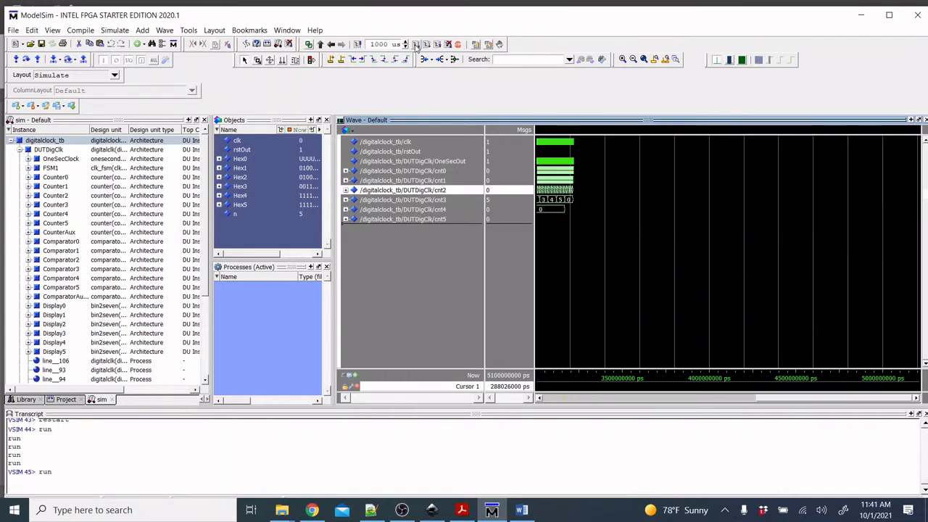
left_click(417, 44)
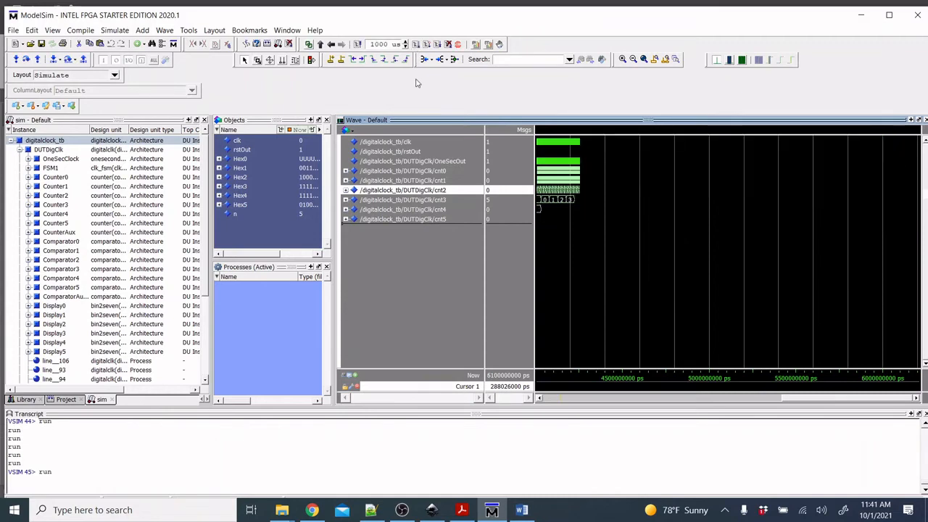
left_click(416, 45)
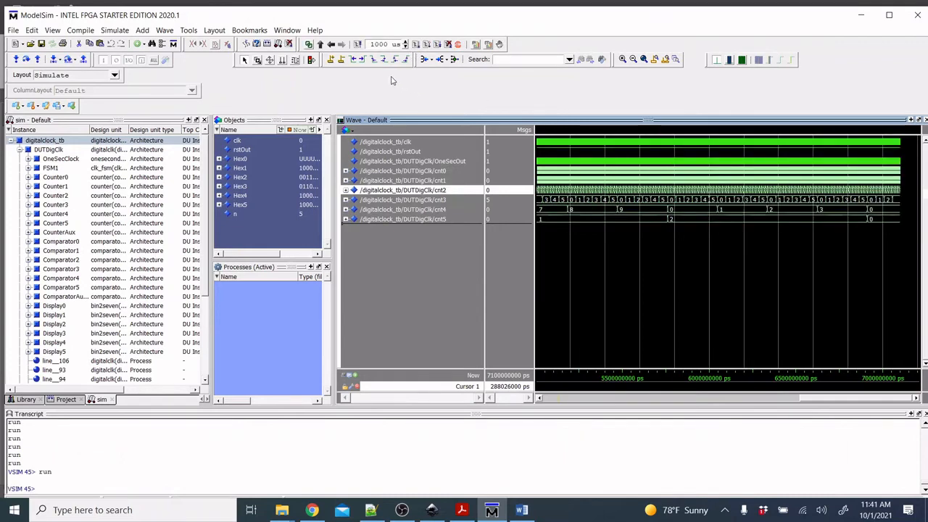
Examine the cnt4 and cnt5 rollovers across the whole waveform and review the Digital Clock Diagram in the Word document
left_click(643, 59)
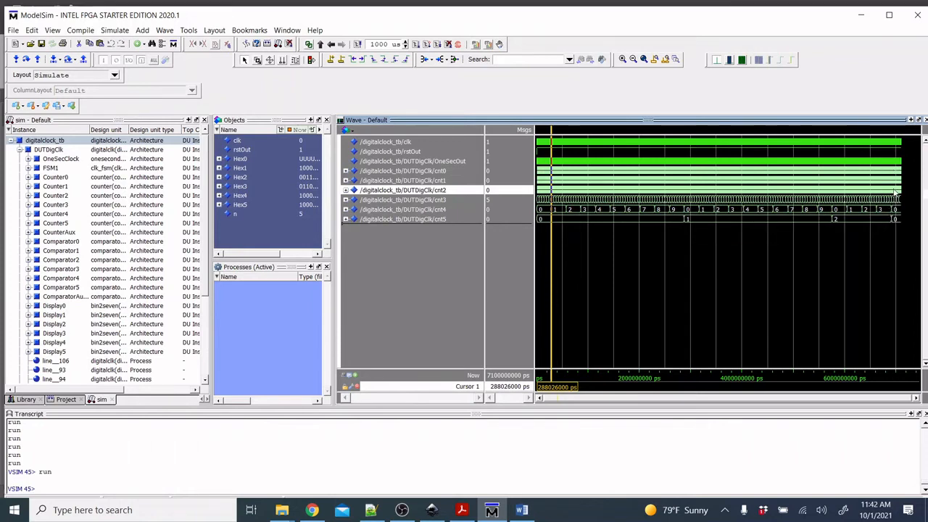
mouse_move(885, 206)
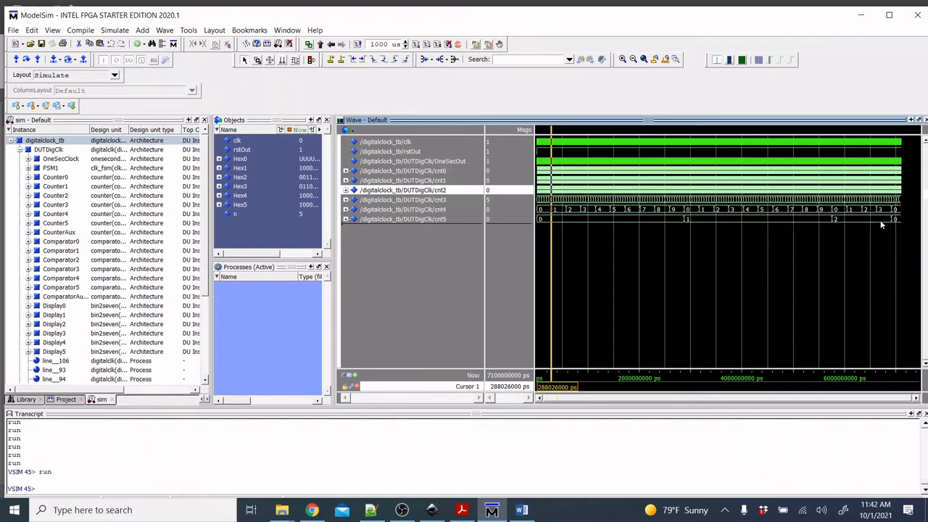
mouse_move(893, 225)
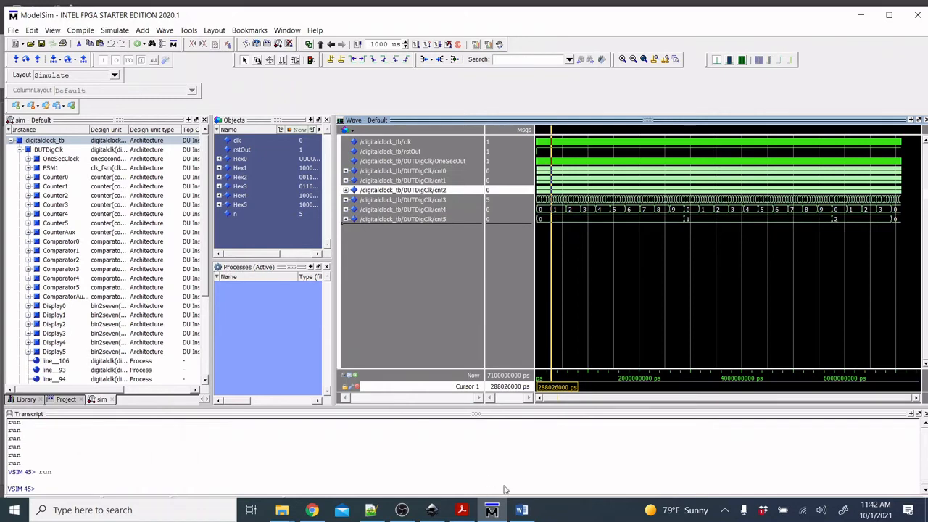
left_click(525, 509)
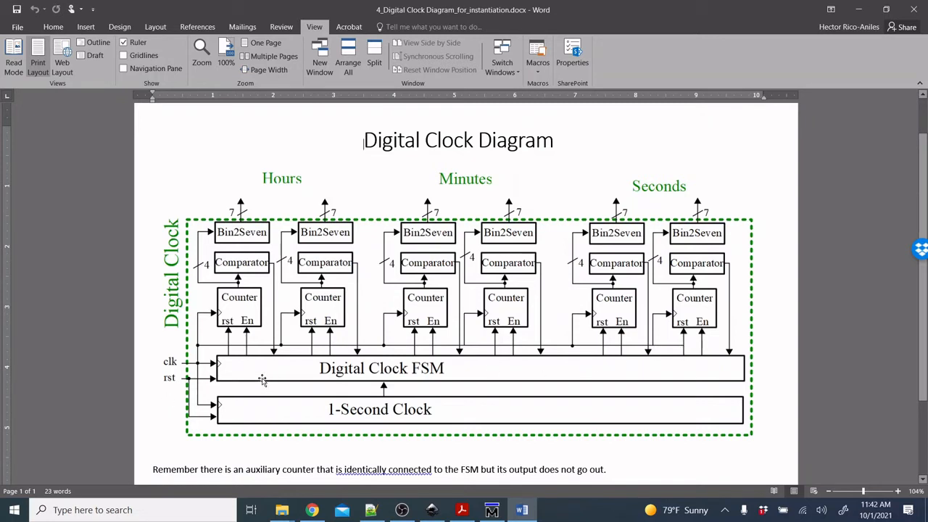
left_click(500, 511)
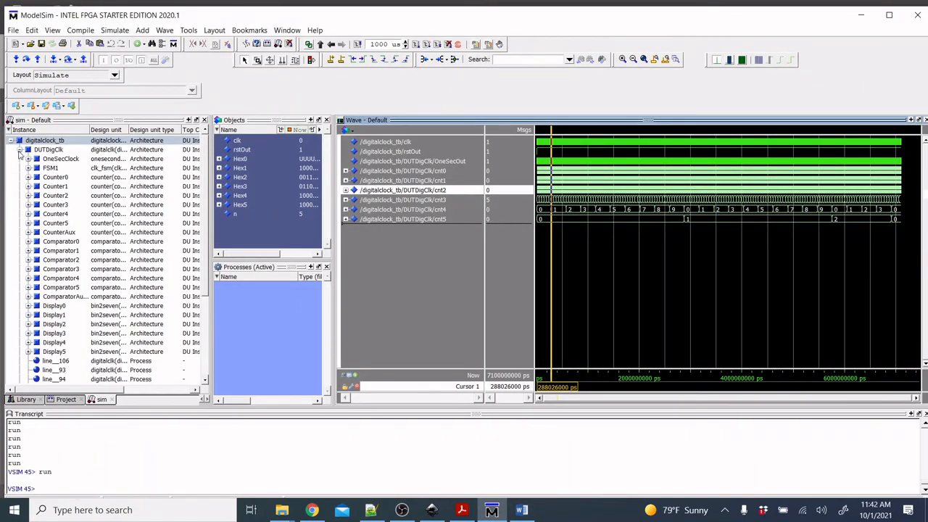
Add FSM1's current_state and next_state signals to the waveform and set their radix to Unsigned
left_click(48, 169)
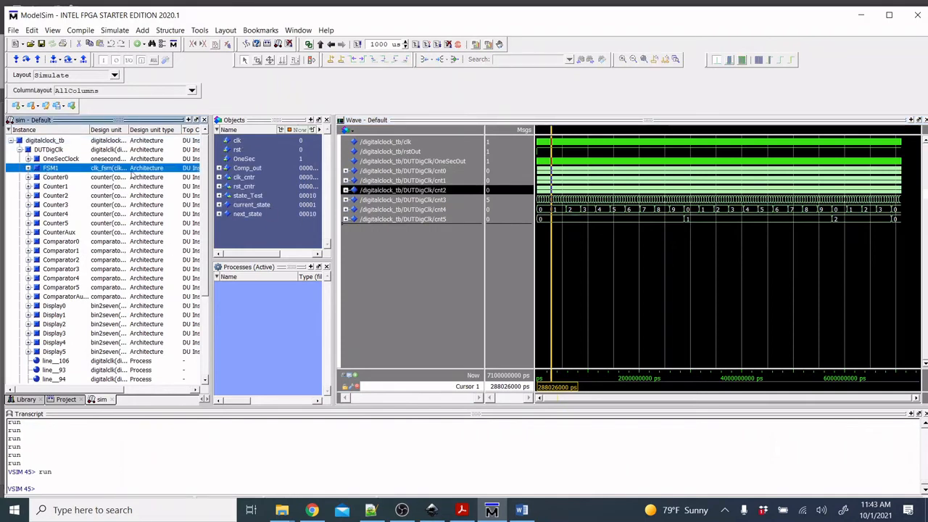
left_click_drag(253, 208, 418, 252)
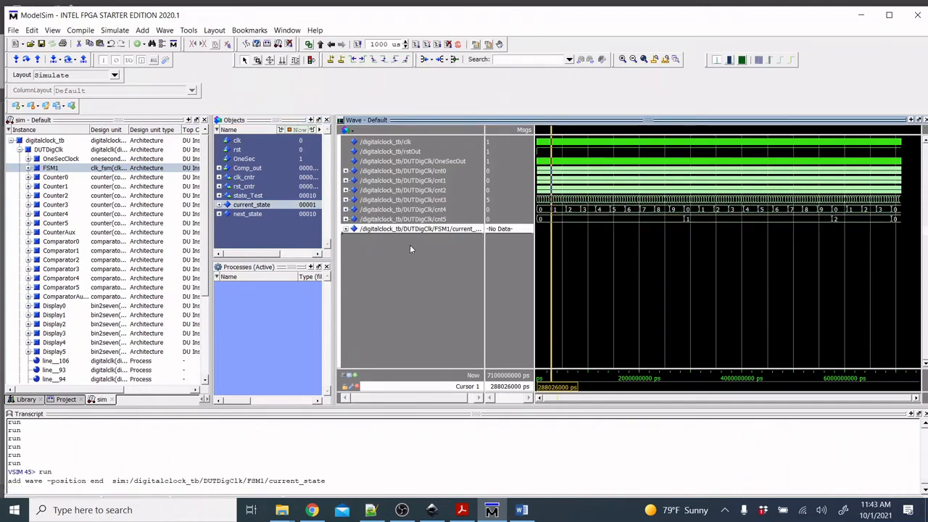
left_click_drag(250, 214, 433, 239)
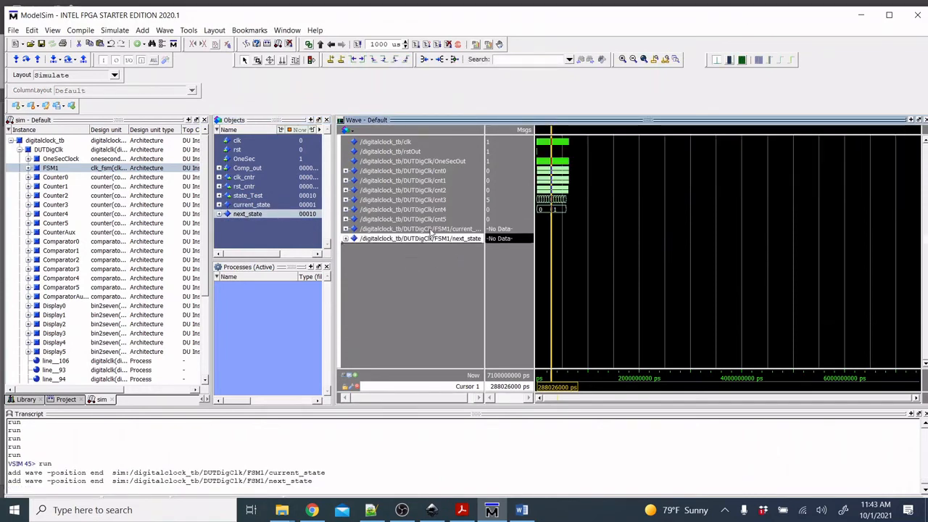
right_click(434, 240)
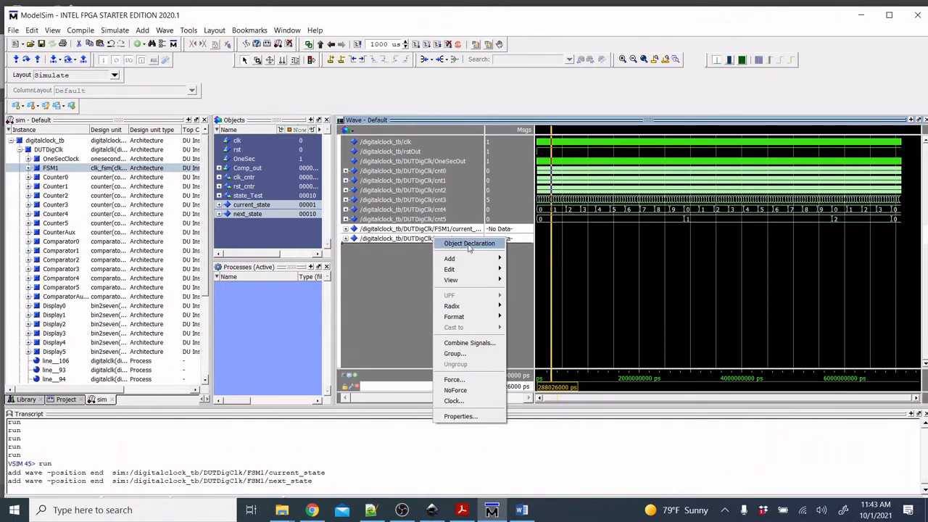
mouse_move(466, 306)
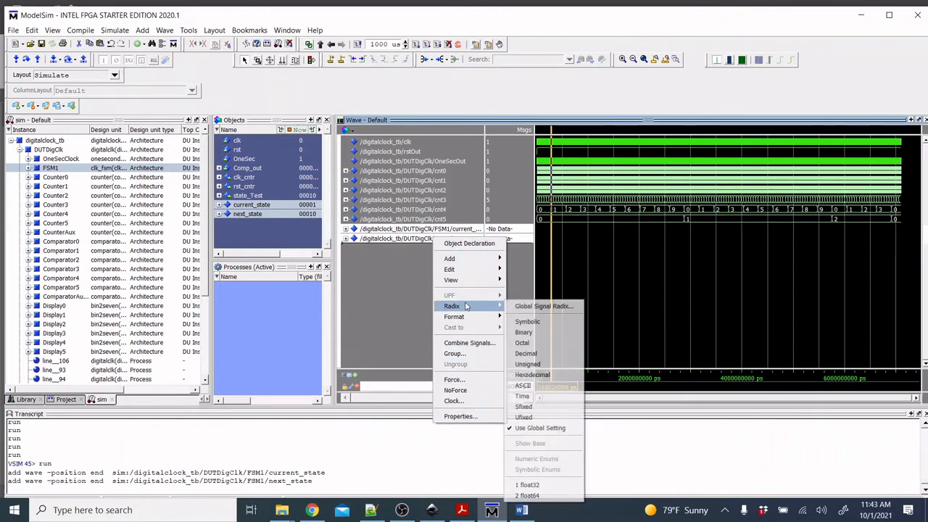
left_click(545, 364)
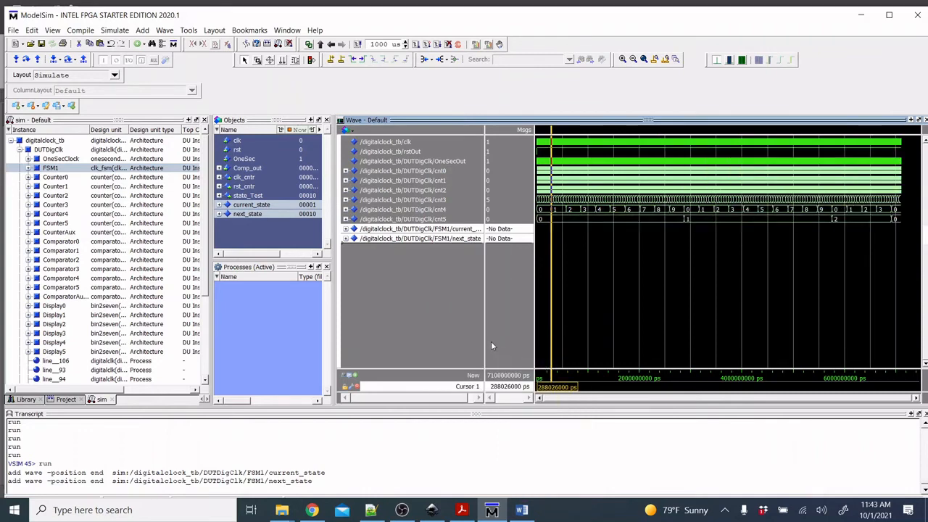
Restart the simulation with all formats and signals kept, and run it for 1000 us
left_click(358, 44)
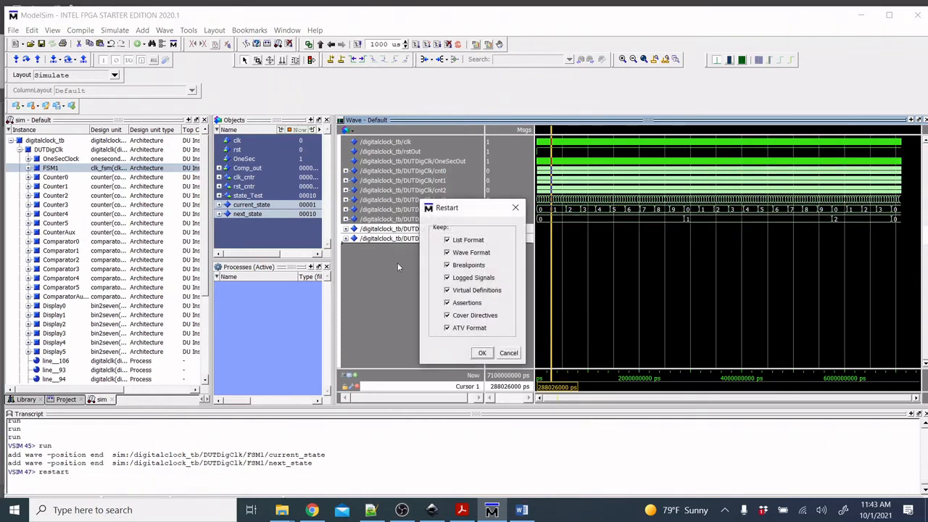
left_click(485, 353)
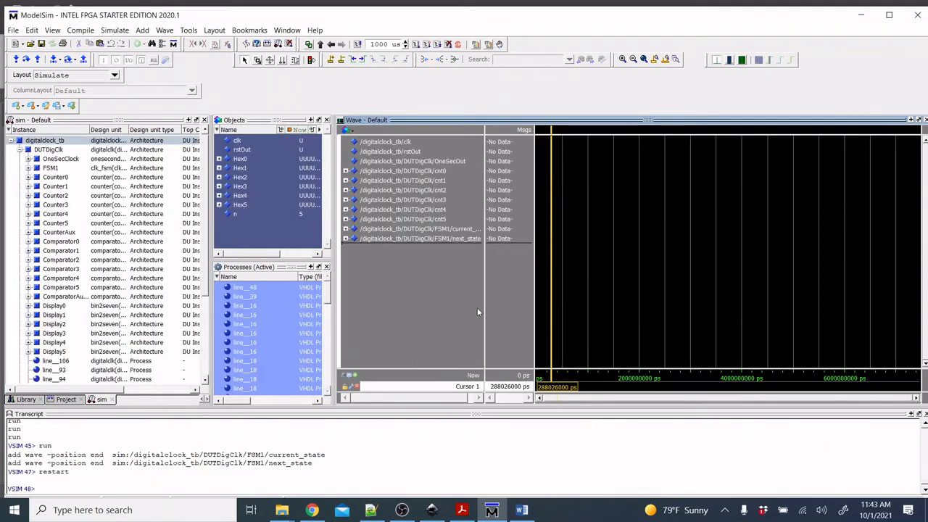
left_click(416, 44)
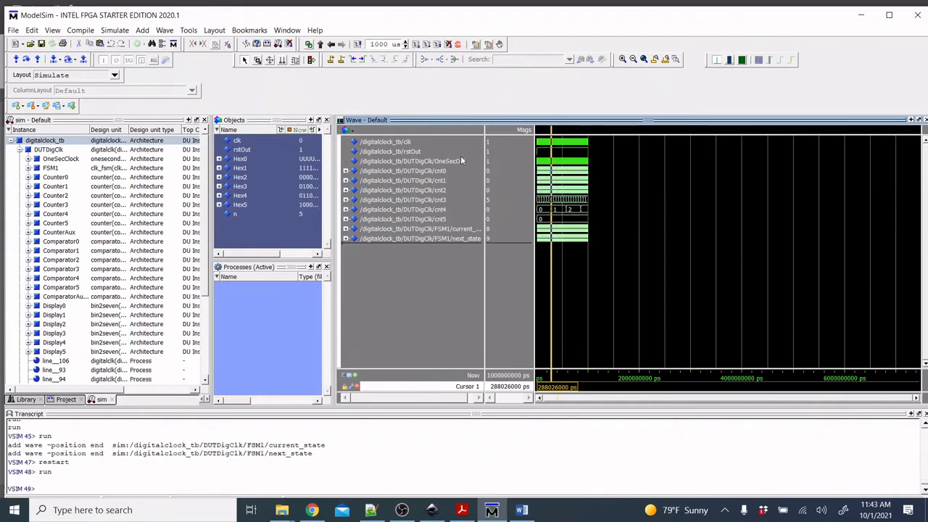
Examine the FSM's current_state and next_state transitions against OneSecOut and cnt0 in the first 400 ns of the waveform
left_click(654, 59)
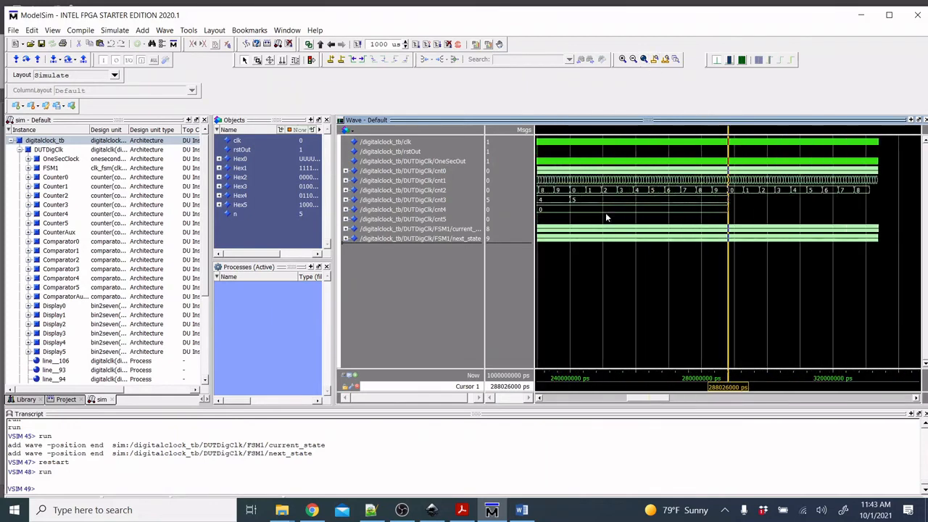
left_click(540, 239)
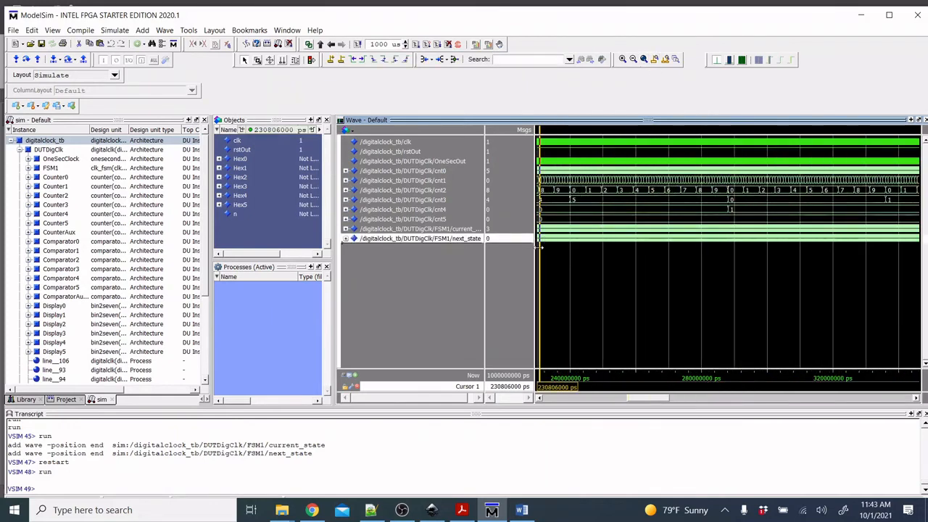
left_click_drag(539, 247, 533, 248)
left_click_drag(629, 399, 511, 382)
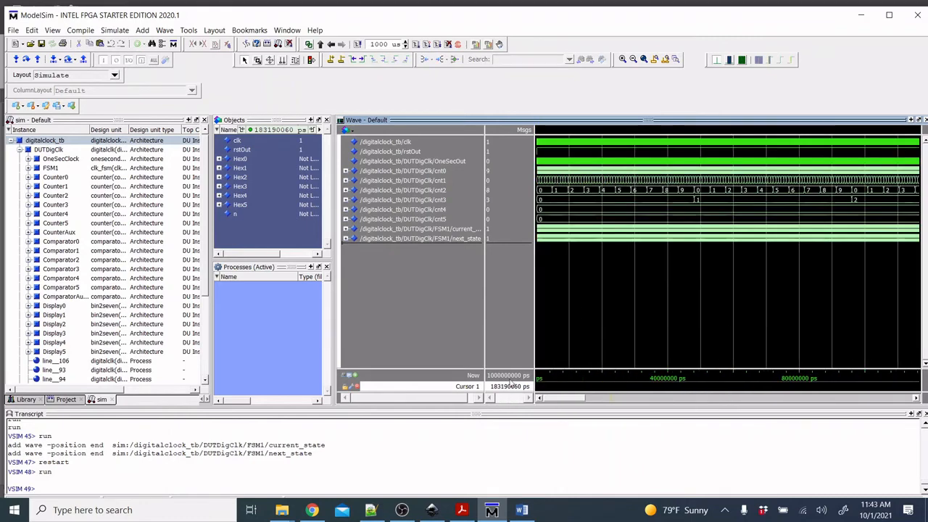
left_click(558, 250)
left_click(628, 60)
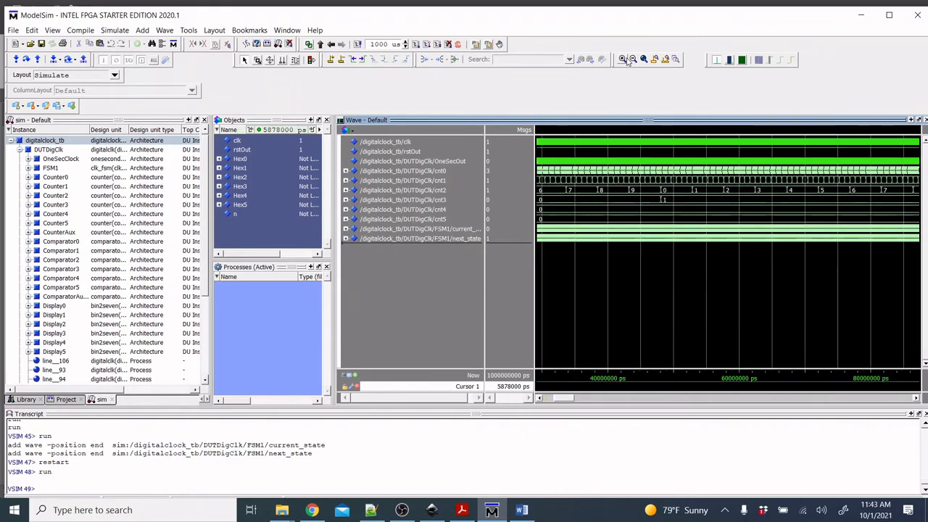
left_click(628, 61)
left_click(628, 61)
left_click(628, 61)
left_click(629, 61)
left_click(629, 61)
left_click(628, 61)
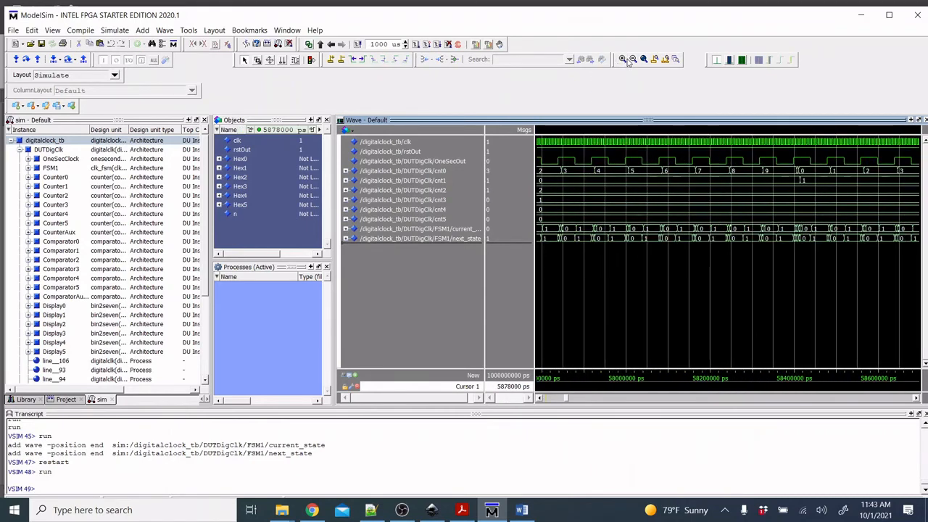
left_click(629, 61)
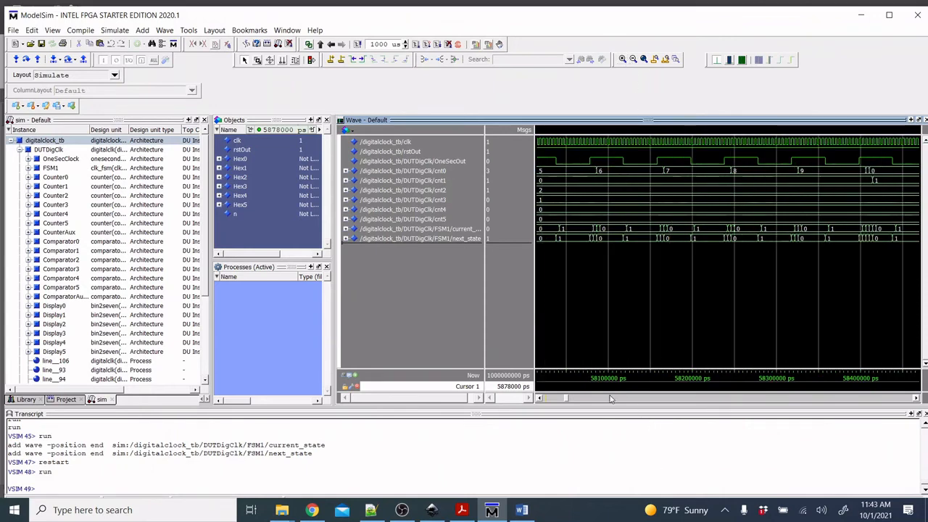
left_click_drag(566, 399, 540, 398)
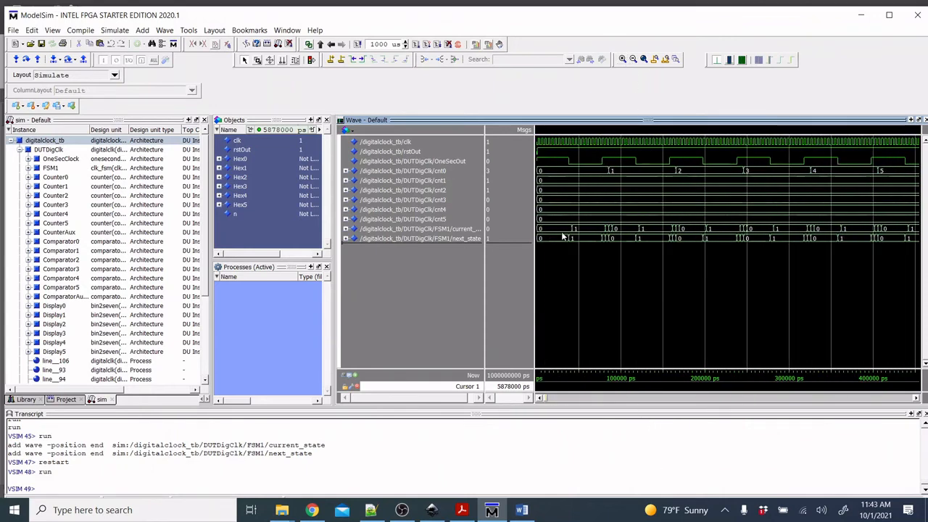
Examine the state transitions around the first cnt0 increments and compare them with the Finite State Machine diagram in the Acrobat presentation
left_click(603, 229)
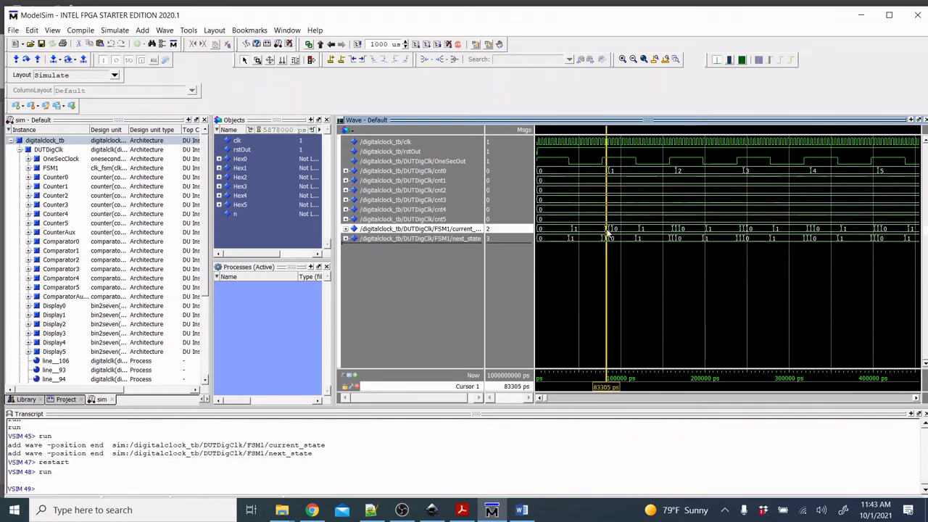
left_click(622, 60)
left_click(621, 59)
left_click(622, 59)
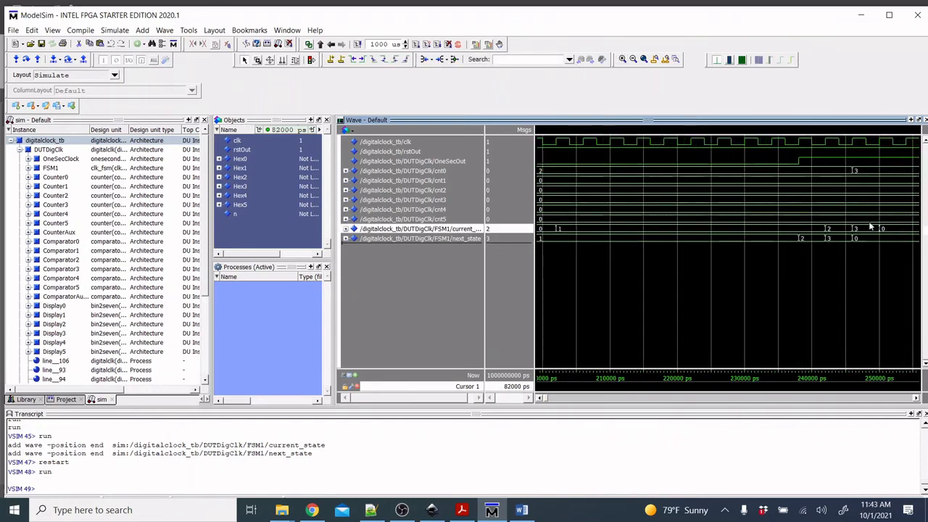
left_click(535, 513)
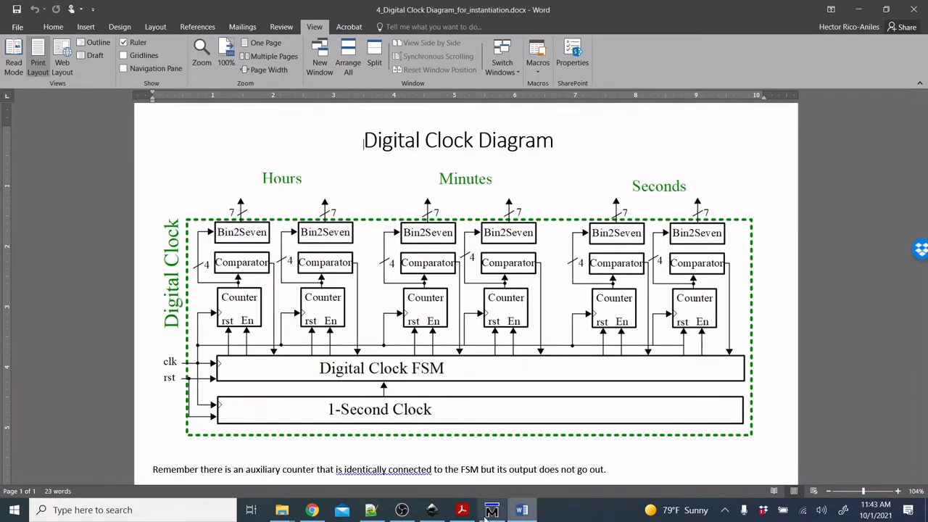
left_click(462, 509)
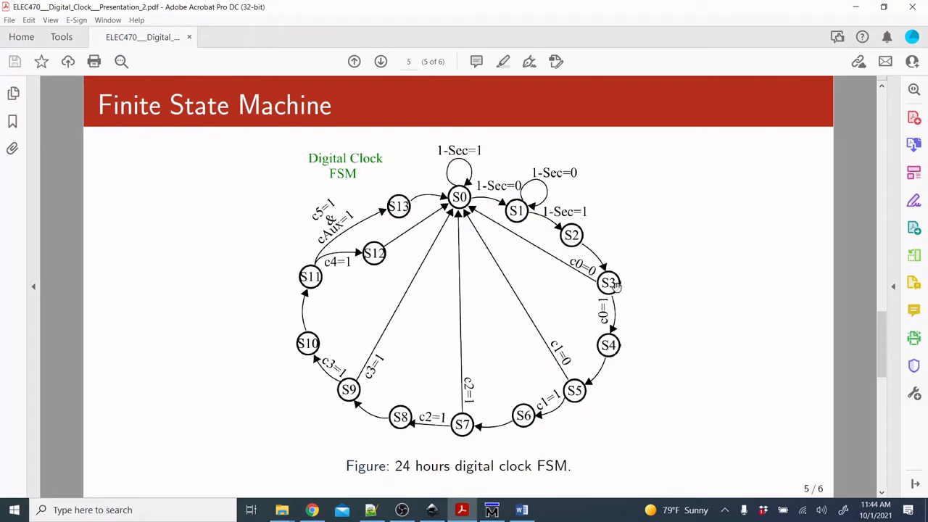
Back in ModelSim, follow current_state and next_state from about 200 ns through the cnt0 rollover near 800 ns
left_click(492, 510)
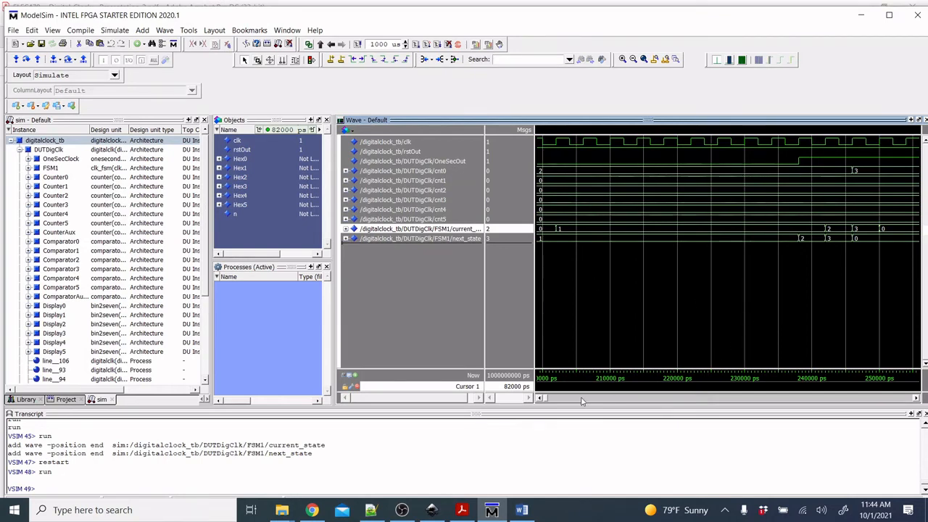
left_click(916, 398)
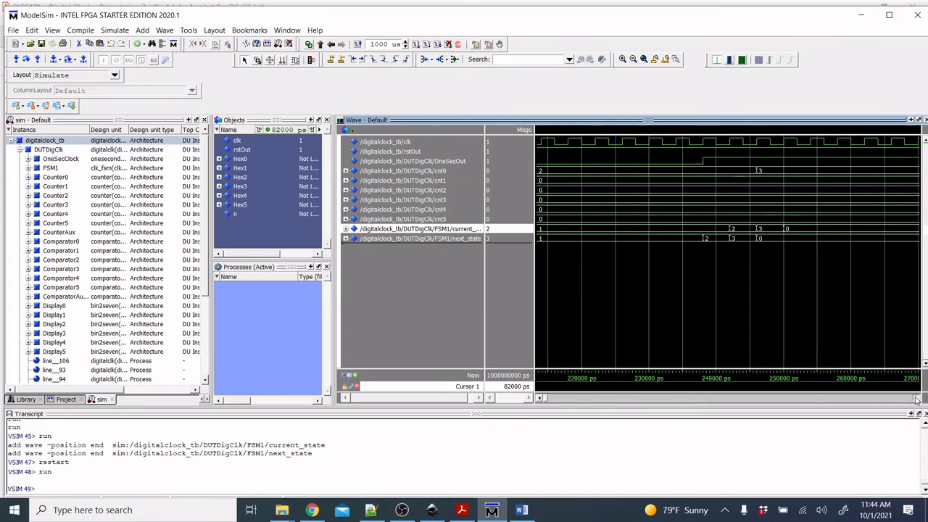
left_click(916, 399)
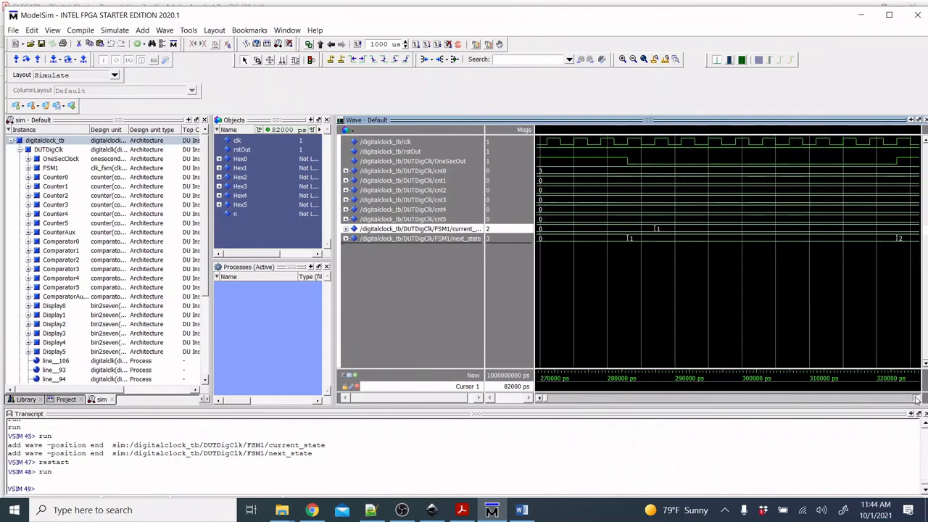
left_click(916, 399)
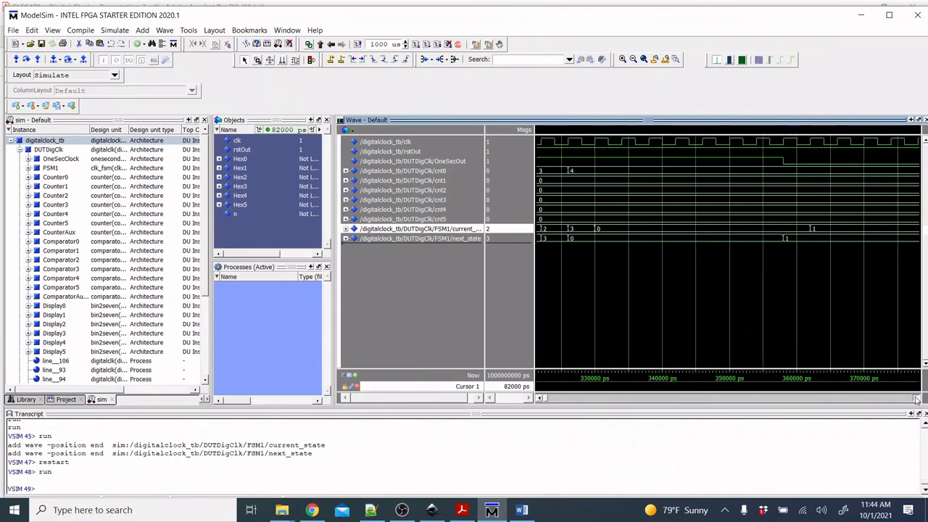
key("o")
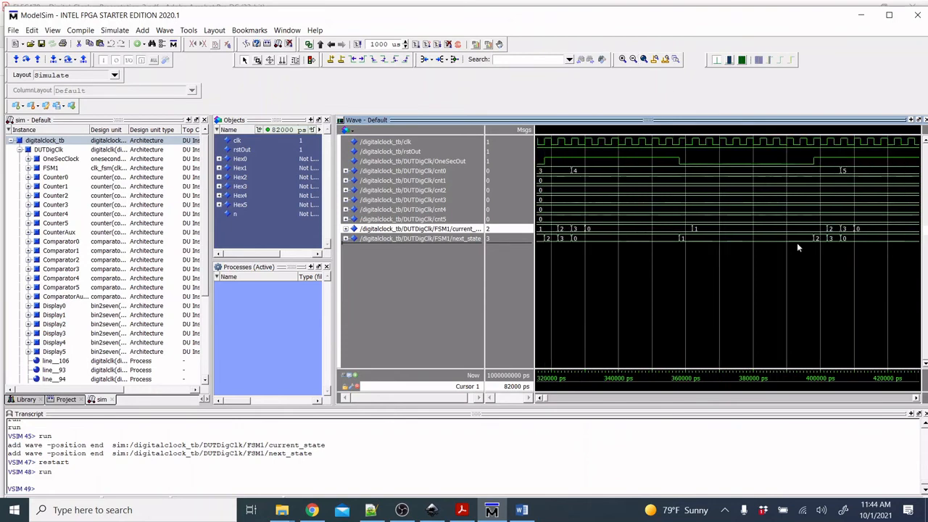
left_click(916, 398)
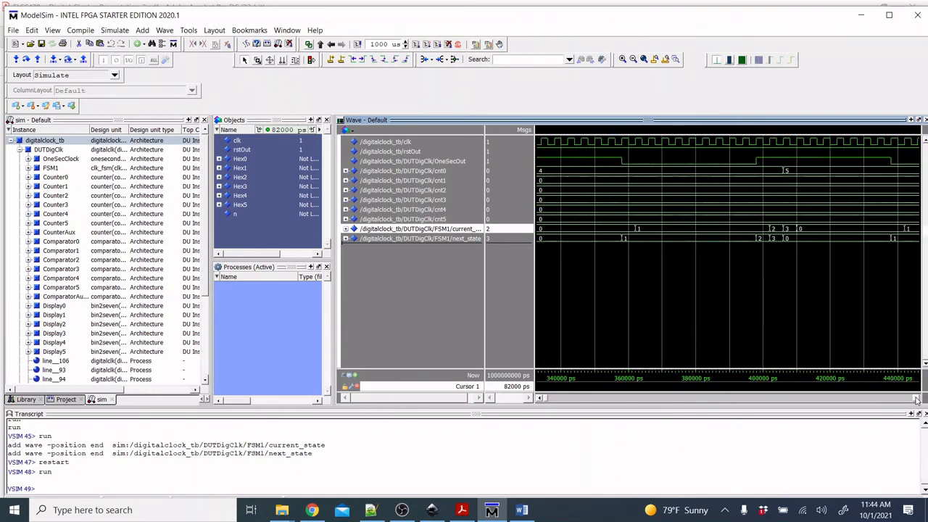
left_click(916, 399)
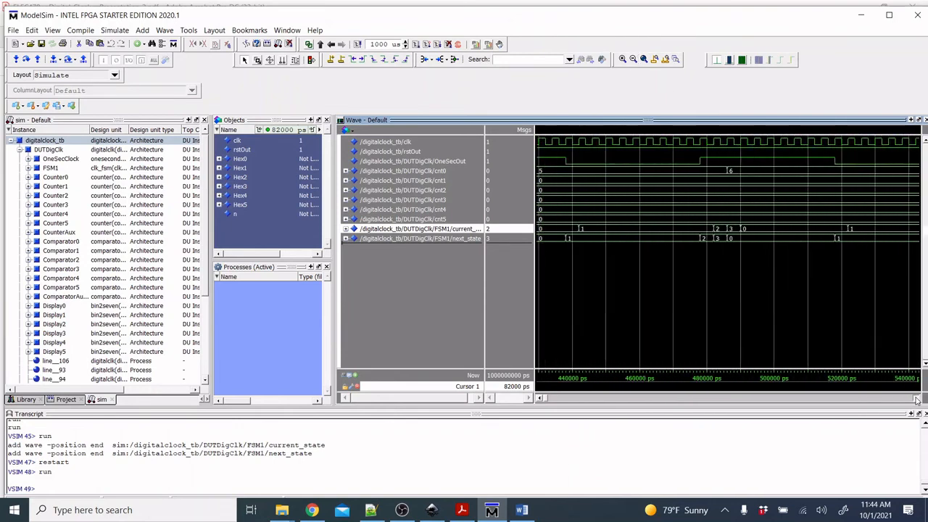
left_click(916, 399)
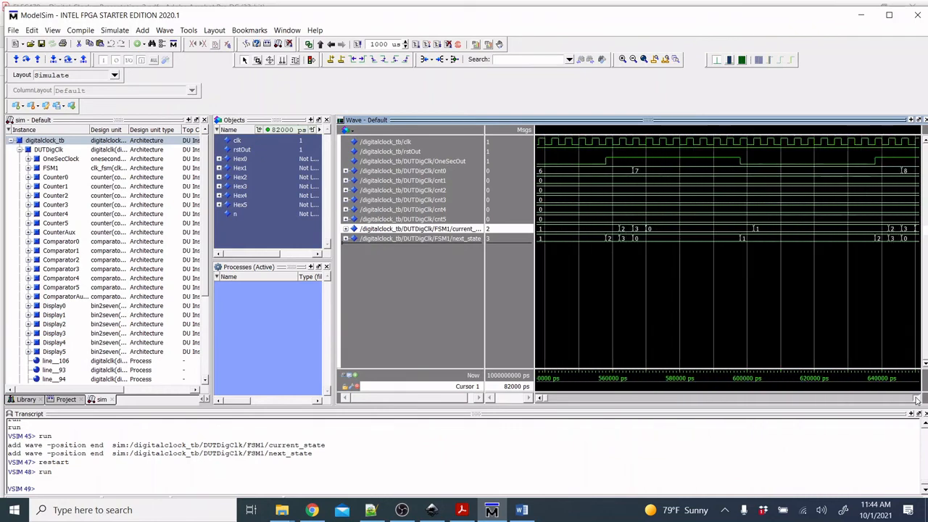
left_click(916, 398)
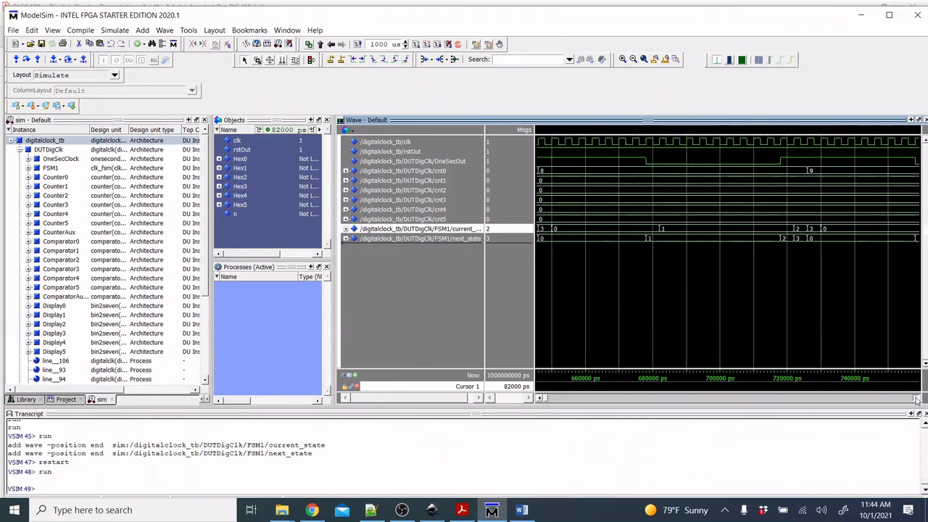
left_click(916, 399)
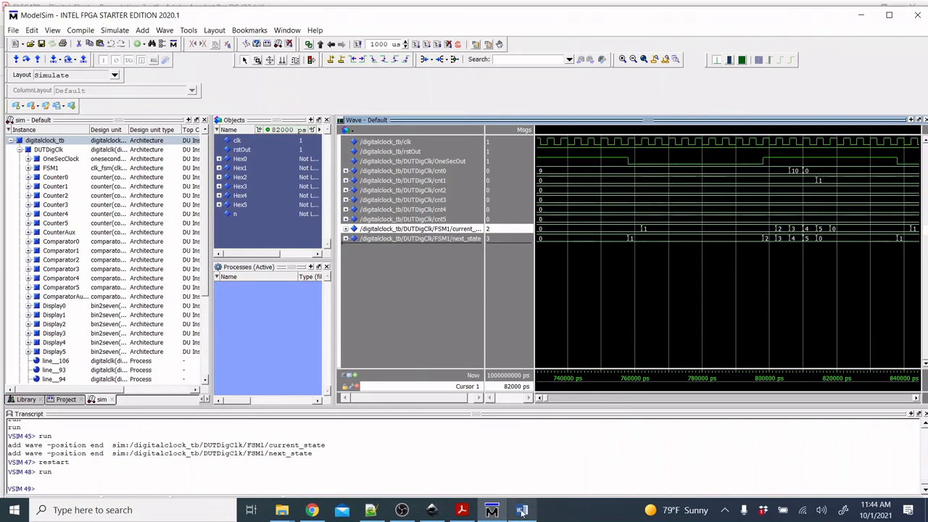
Switch to Acrobat and review the FSM state diagram and the FSM outputs table on page 6
left_click(462, 509)
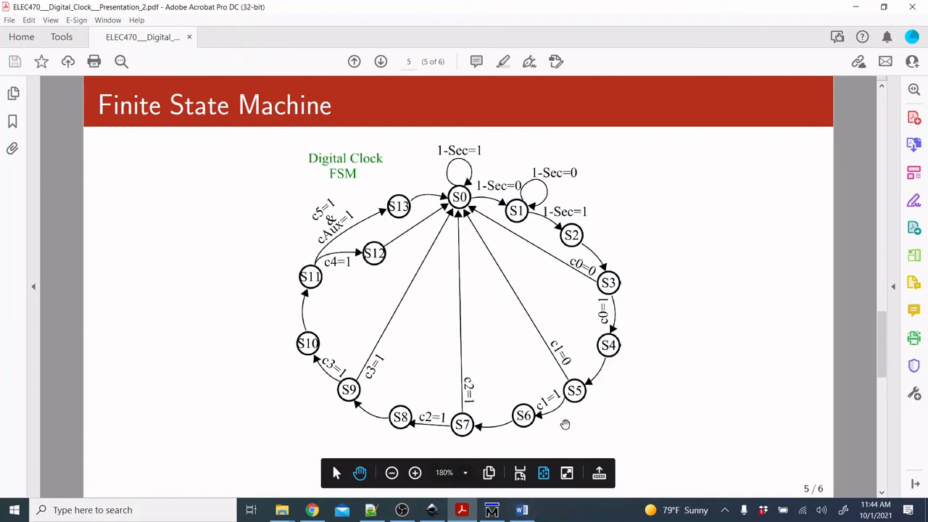
mouse_move(490, 512)
scroll(679, 325, "down", 2)
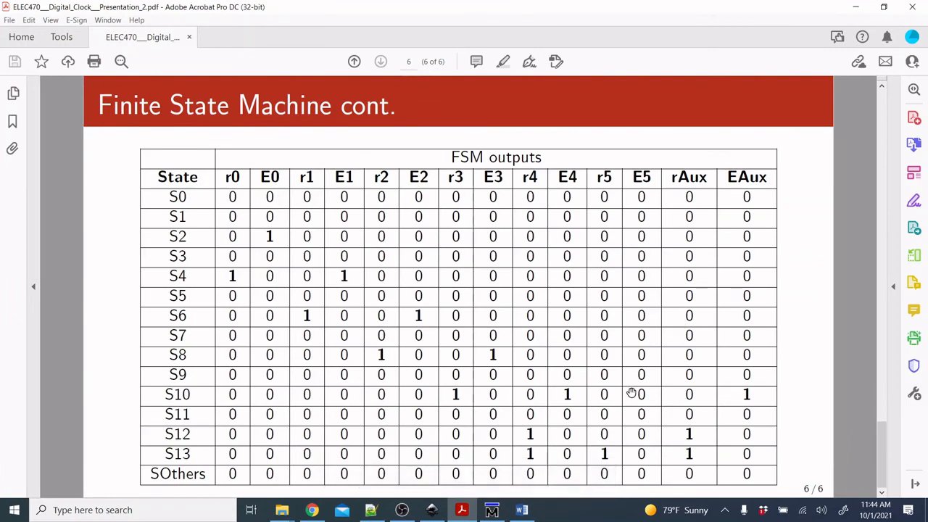
In ModelSim, add FSM1's clk_cntr(0) and clk_cntr(1) signals to the waveform, with clk_cntr(0) listed above clk_cntr(1)
left_click(491, 509)
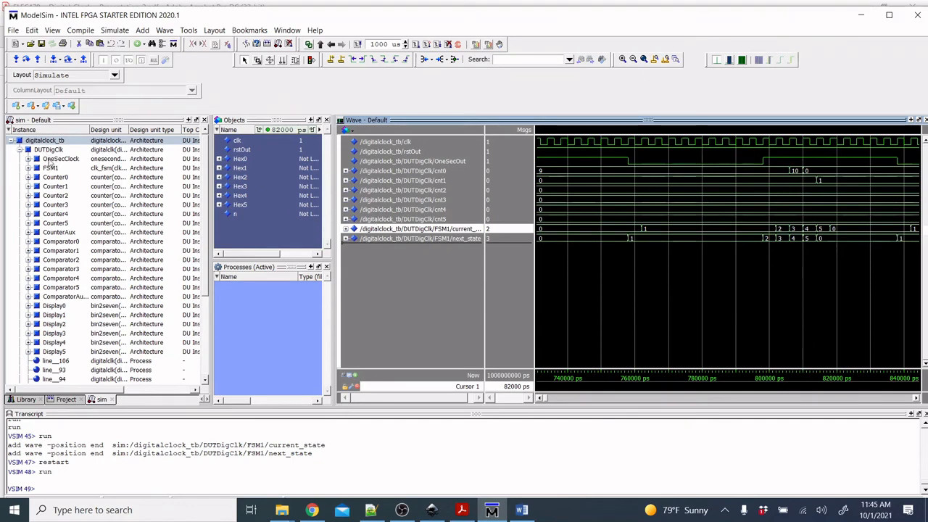
left_click(50, 167)
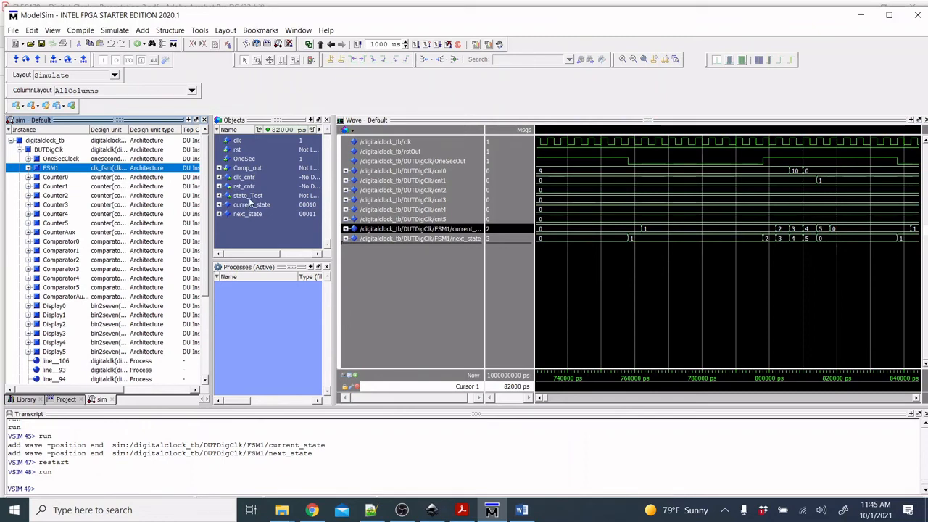
left_click(252, 179)
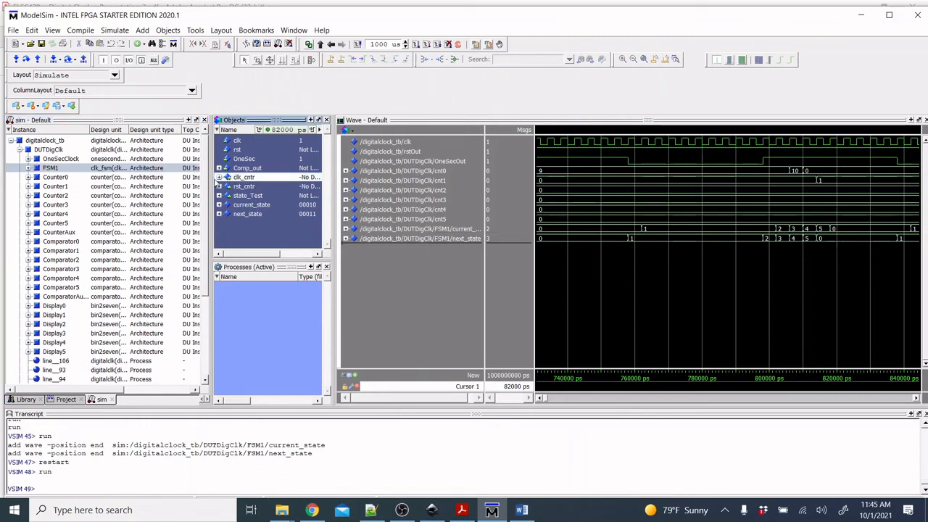
left_click(219, 177)
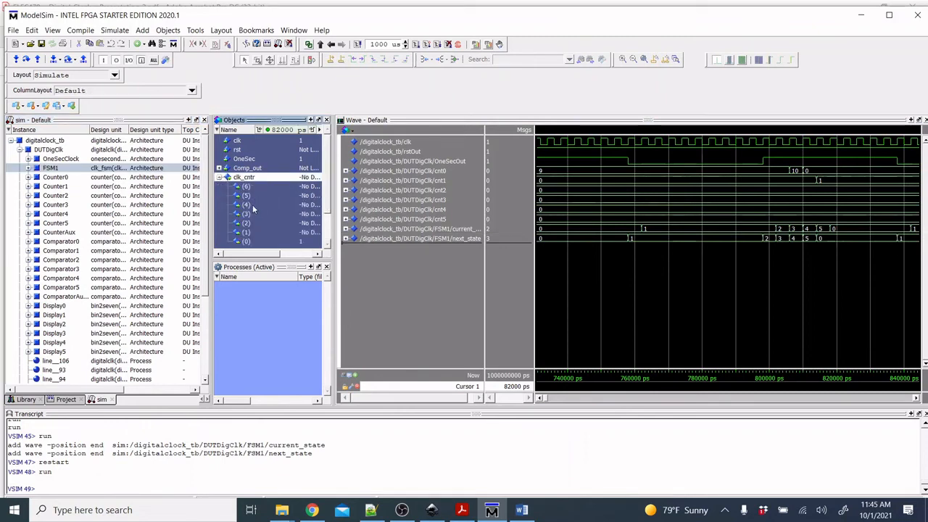
left_click(246, 242)
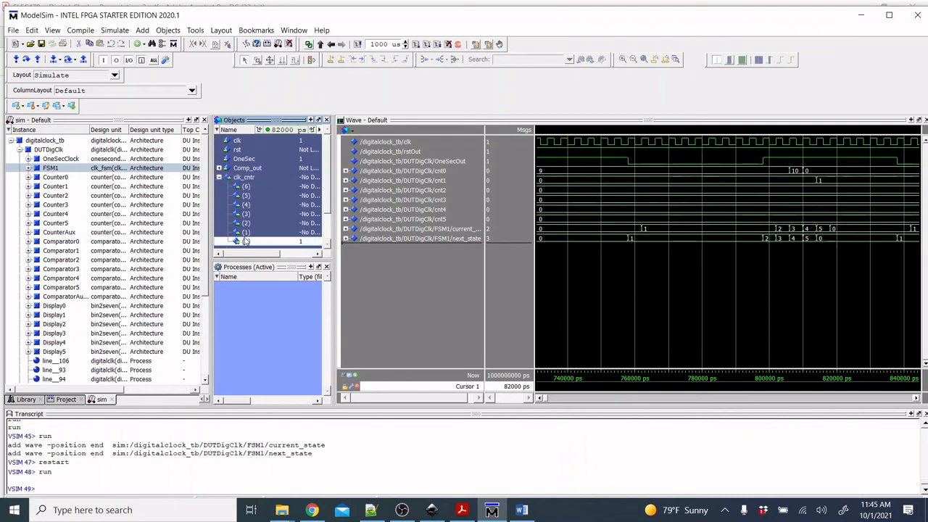
left_click(247, 232, "shift")
left_click_drag(248, 233, 365, 266)
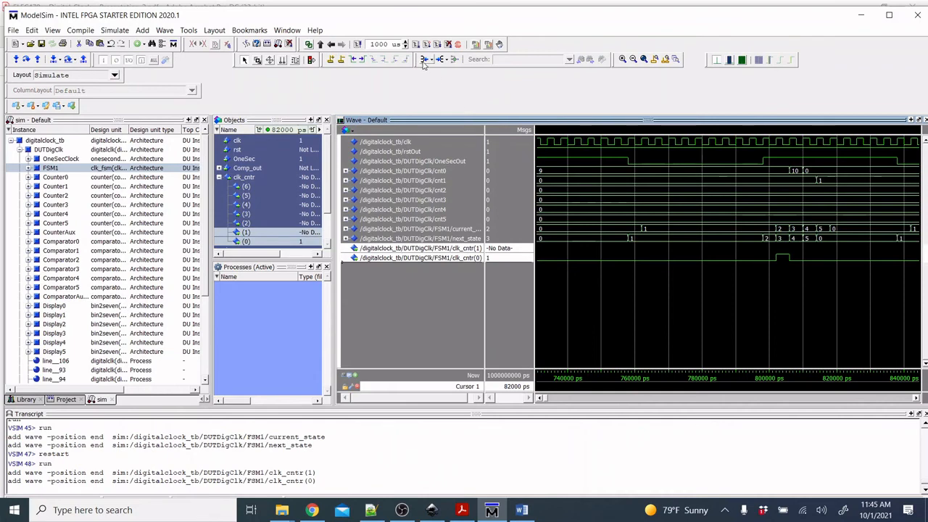
left_click_drag(426, 248, 425, 271)
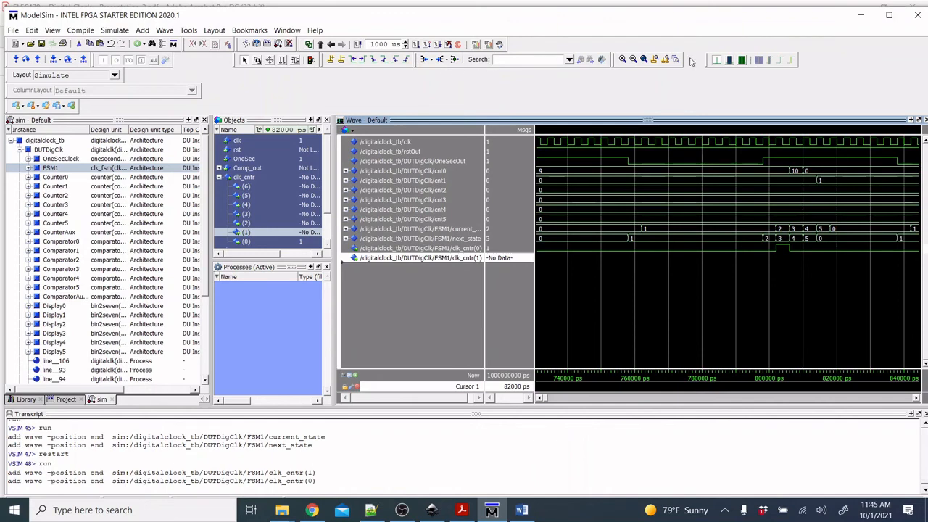
Restart the simulation and run it for 500 us
left_click(644, 60)
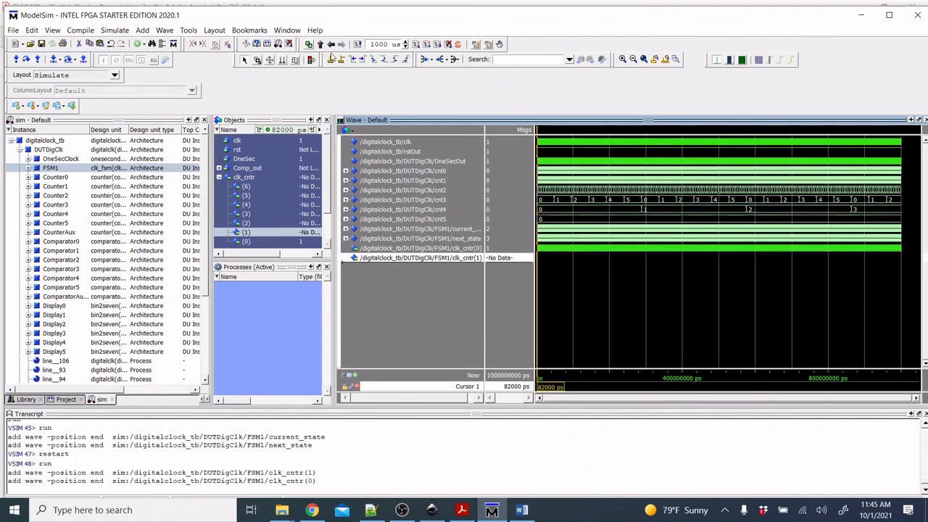
left_click(358, 44)
left_click(480, 354)
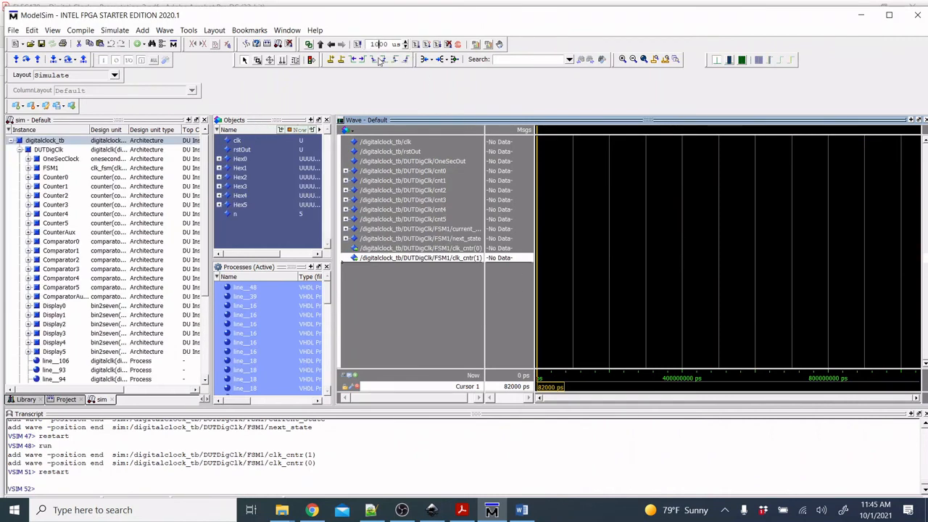
type("50")
left_click(418, 45)
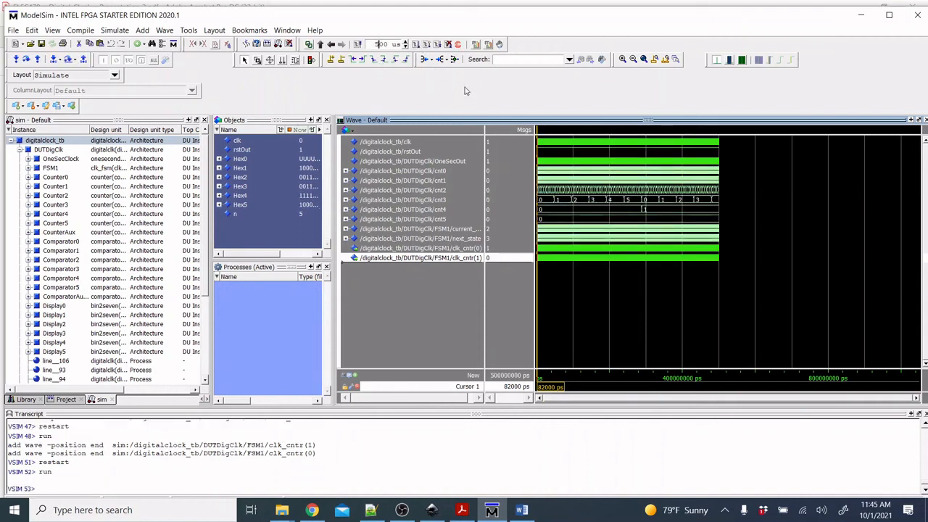
Examine the clk_cntr(0) pulses against current_state and cnt0 in the first 200 ns, and compare them with Acrobat's FSM outputs table
left_click(654, 59)
left_click(655, 59)
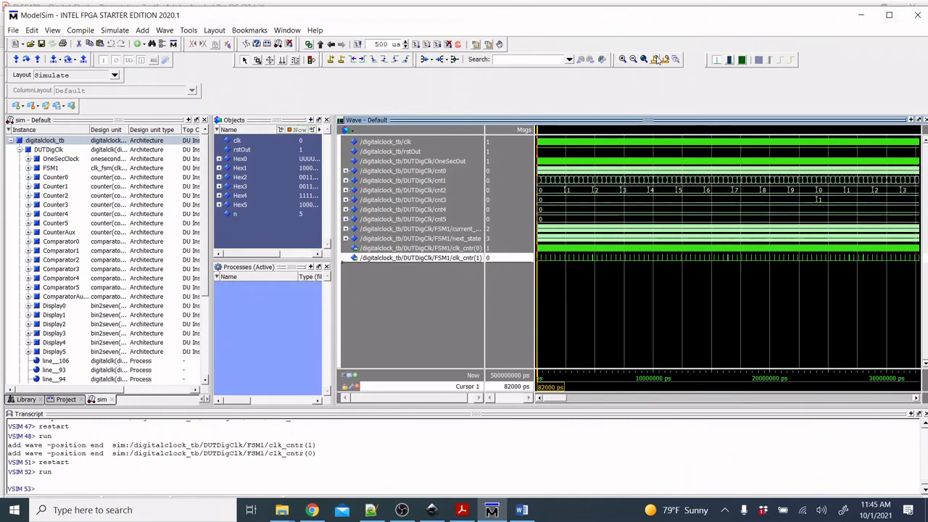
left_click(654, 59)
left_click(655, 60)
left_click(654, 60)
left_click(654, 60)
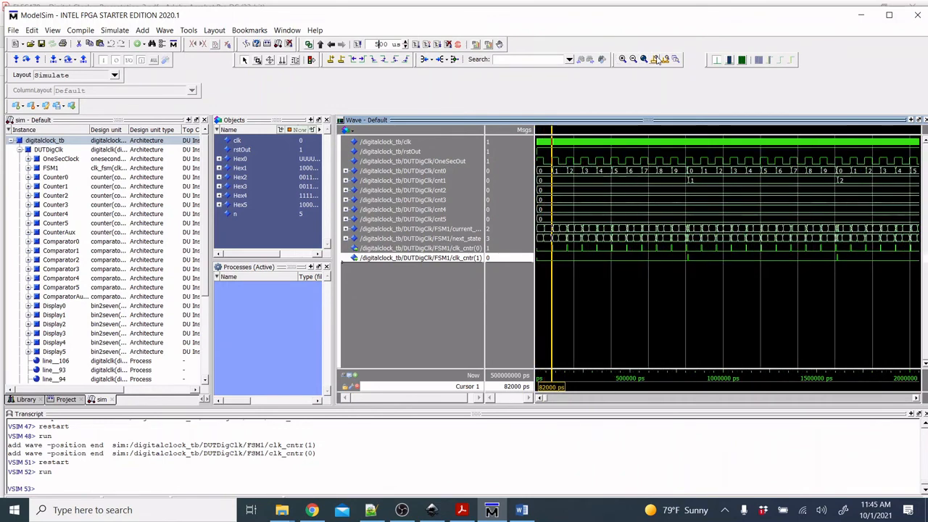
left_click(654, 60)
left_click(654, 59)
left_click(655, 60)
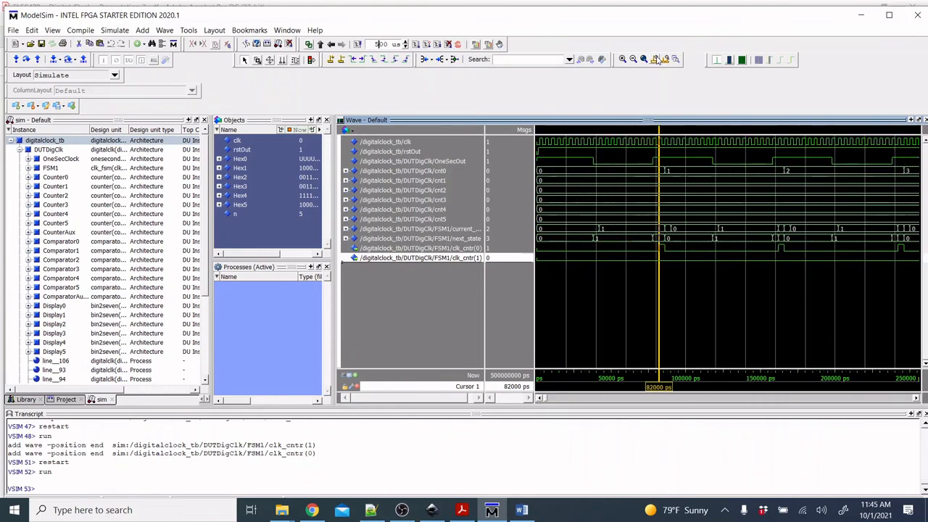
left_click(674, 277)
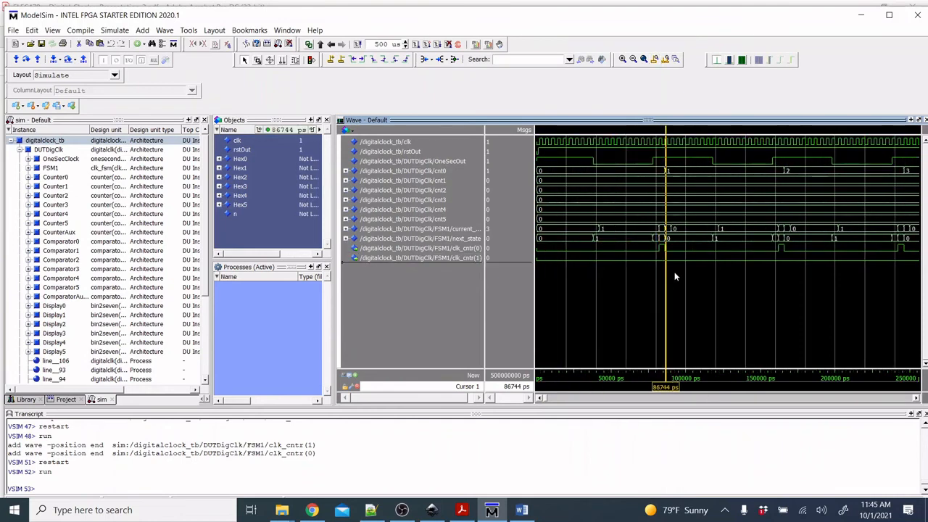
left_click(624, 59)
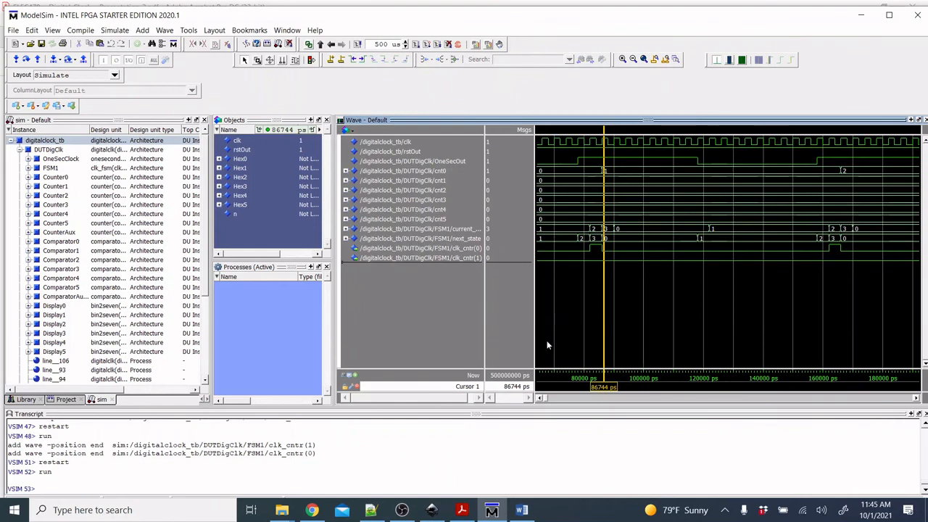
left_click(462, 510)
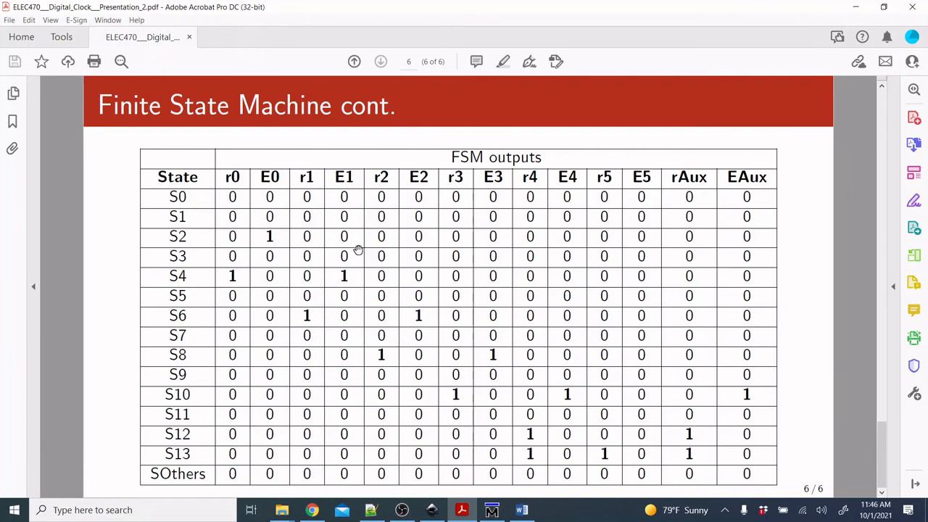
Return to ModelSim and remove FSM1's next_state signal from the waveform
left_click(494, 511)
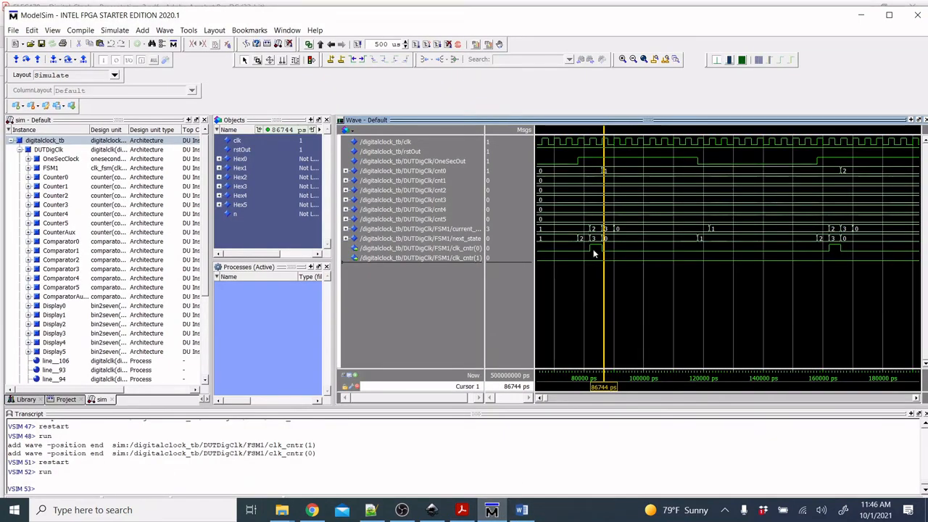
left_click(463, 238)
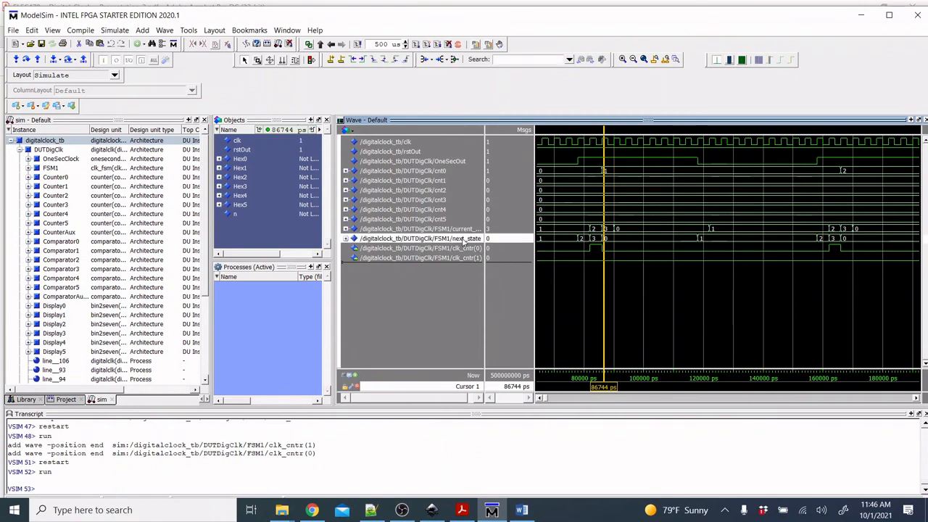
key("Delete")
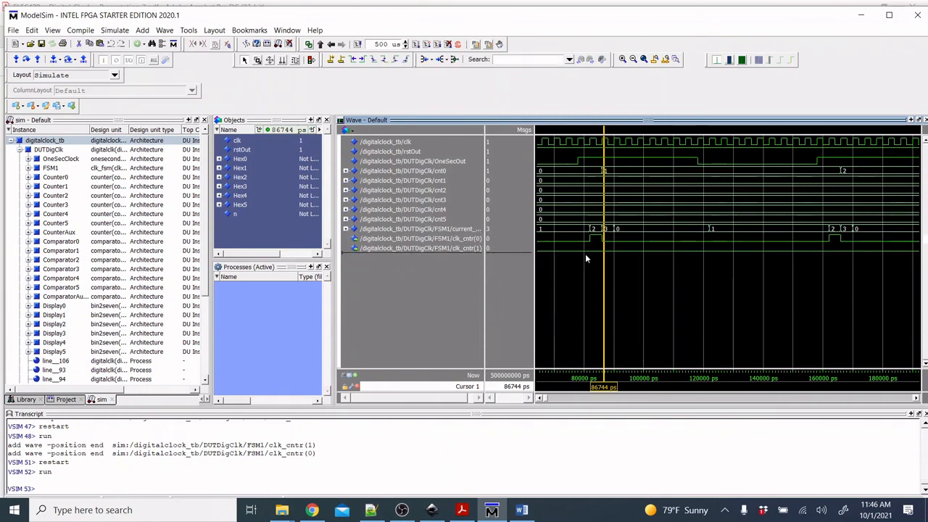
Inspect the clk_cntr(0) pulses at about 84.6 ns and 164 ns, and place the cursor on the first clk_cntr(1) pulse near 809 ns
left_click(597, 271)
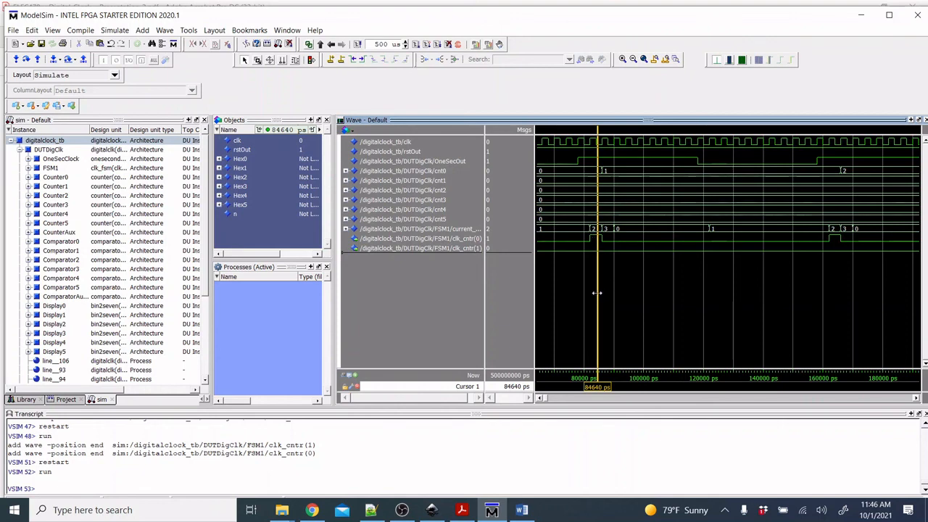
left_click_drag(596, 293, 835, 283)
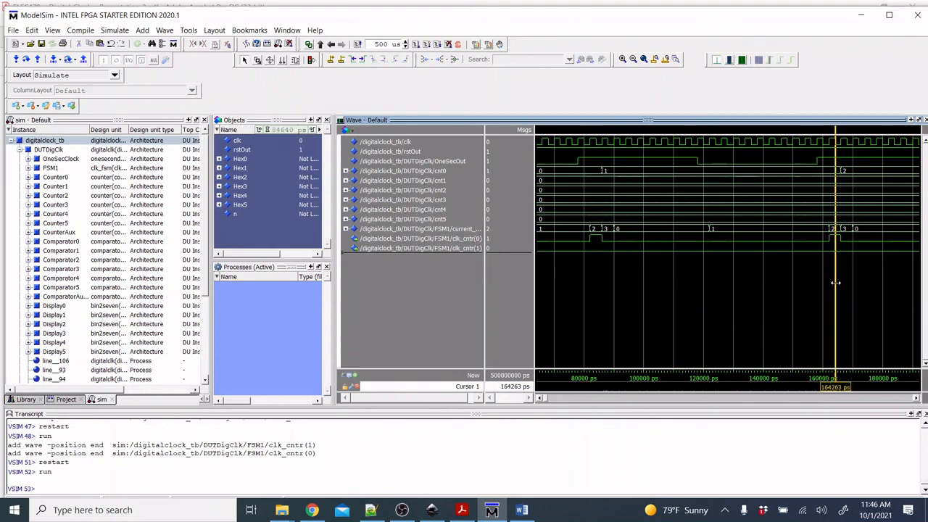
left_click(633, 60)
left_click(634, 62)
left_click(633, 62)
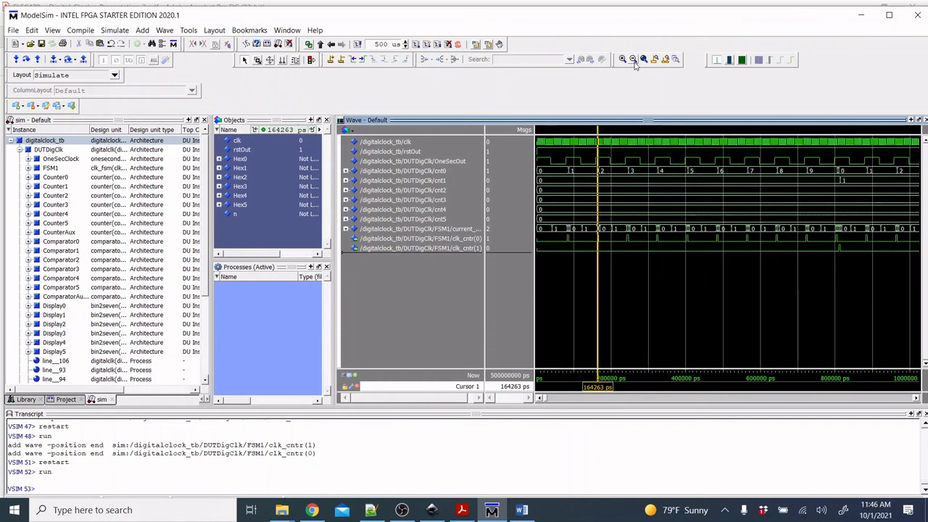
left_click(838, 250)
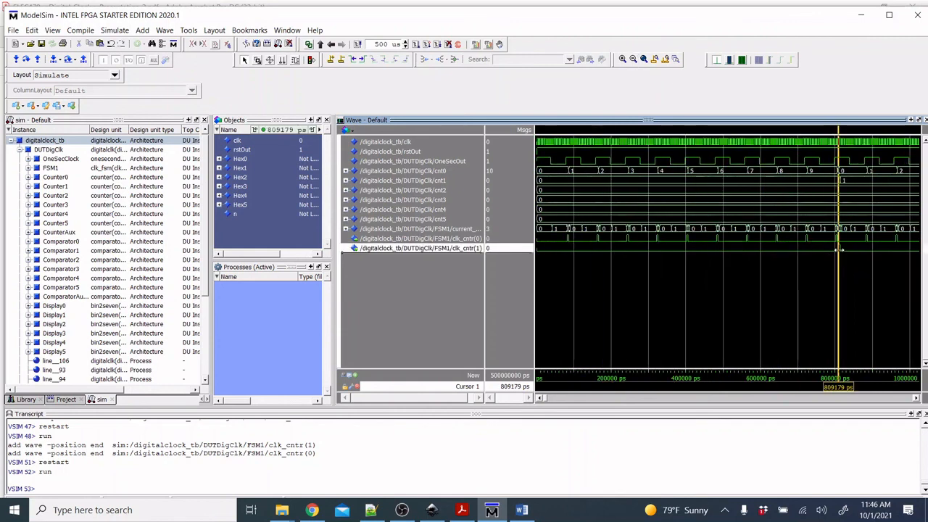
Magnify the waveform around the first clk_cntr(1) pulse and set the cursor inside it at about 811.7 ns, within state 4
left_click(623, 60)
left_click(623, 61)
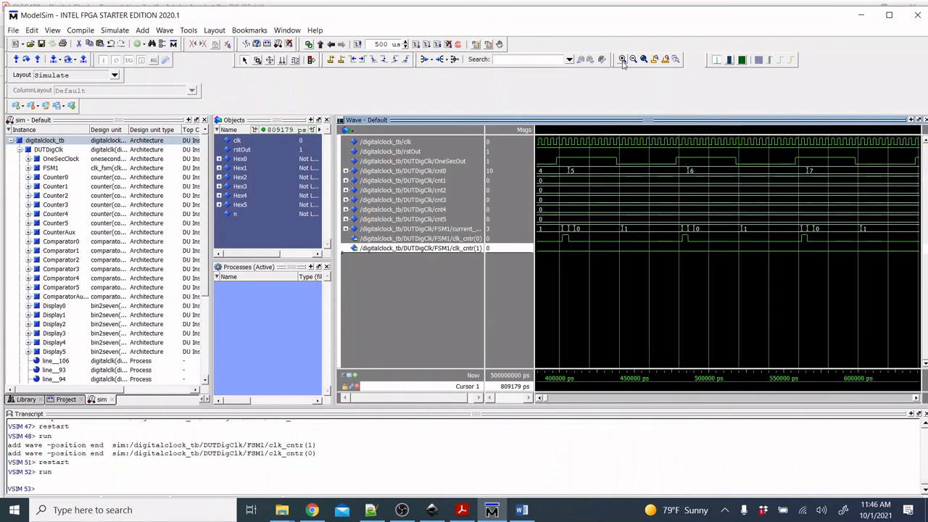
left_click(634, 61)
left_click(633, 61)
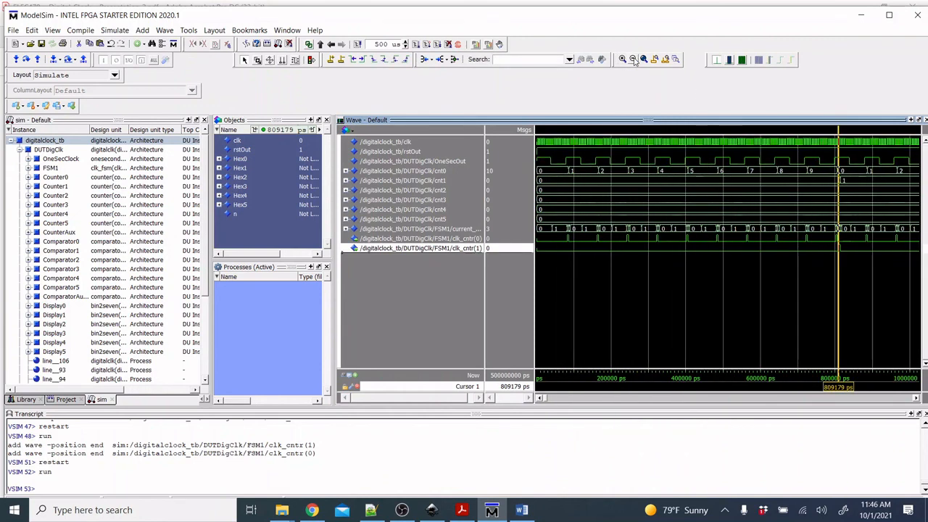
left_click(655, 60)
left_click(655, 60)
left_click(655, 60)
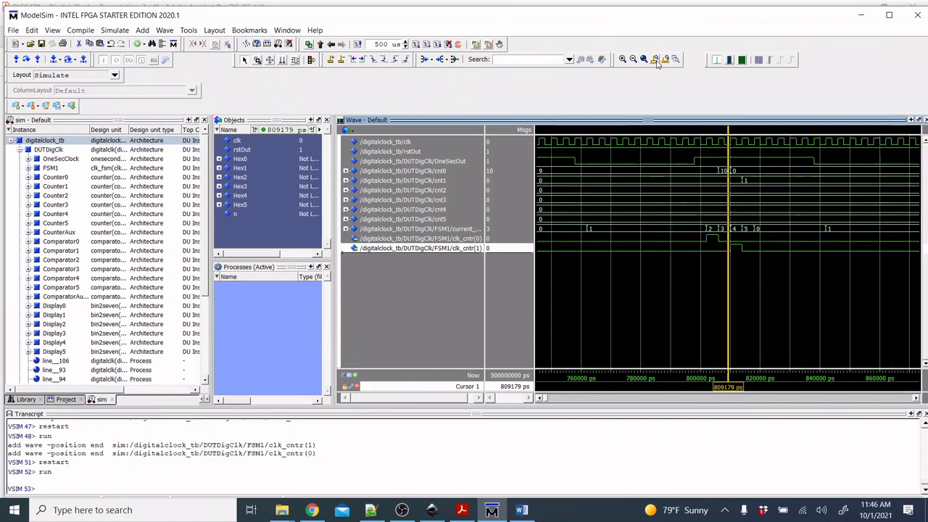
left_click(654, 60)
left_click(654, 60)
left_click(758, 308)
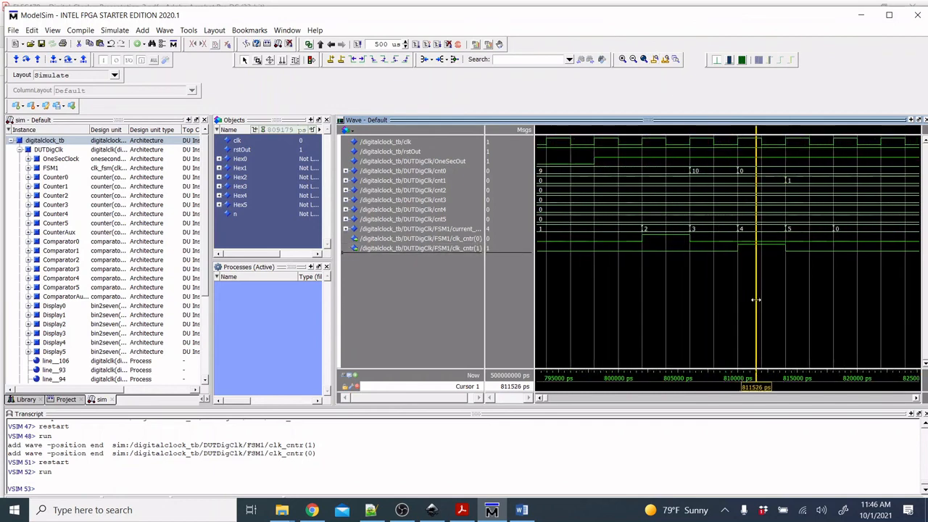
Compare the clk_cntr(1) pulse with row S4 of Acrobat's FSM outputs table, and bring up the Digital Clock Diagram in Word
left_click(463, 510)
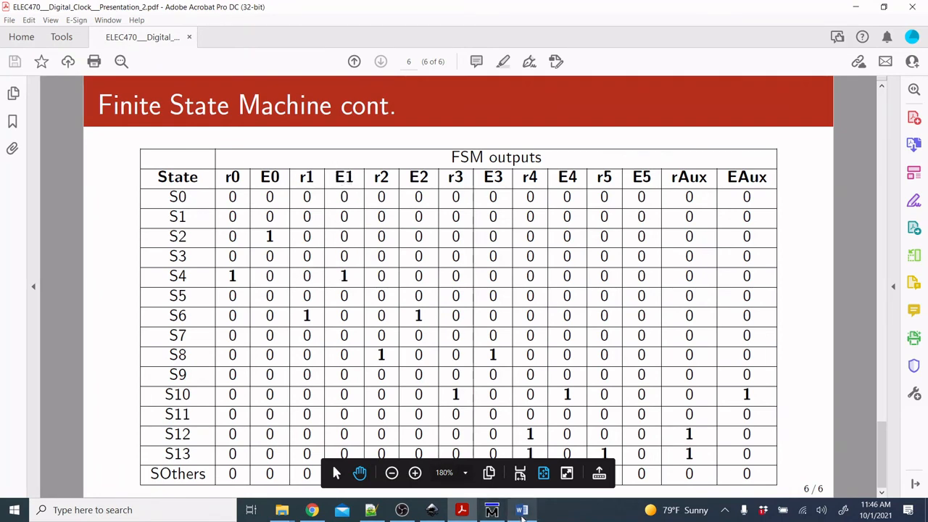
left_click(491, 510)
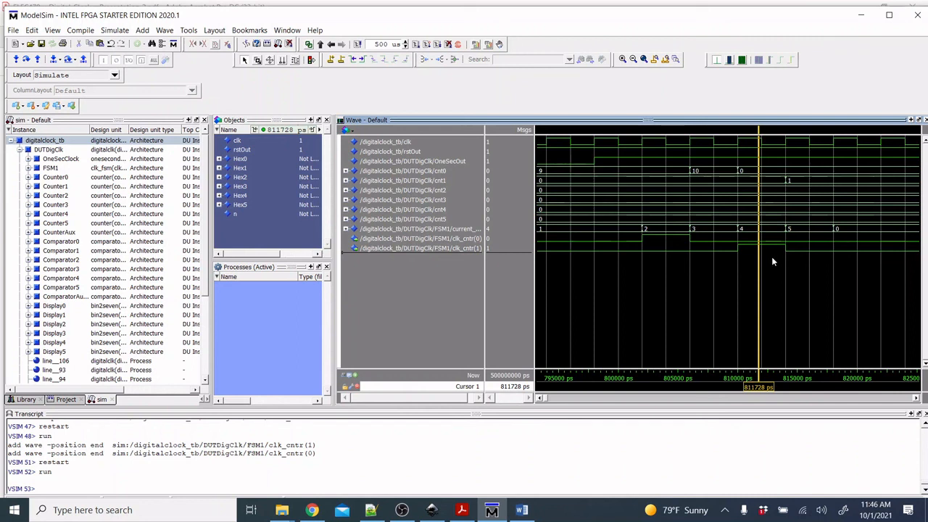
left_click(491, 512)
left_click(522, 509)
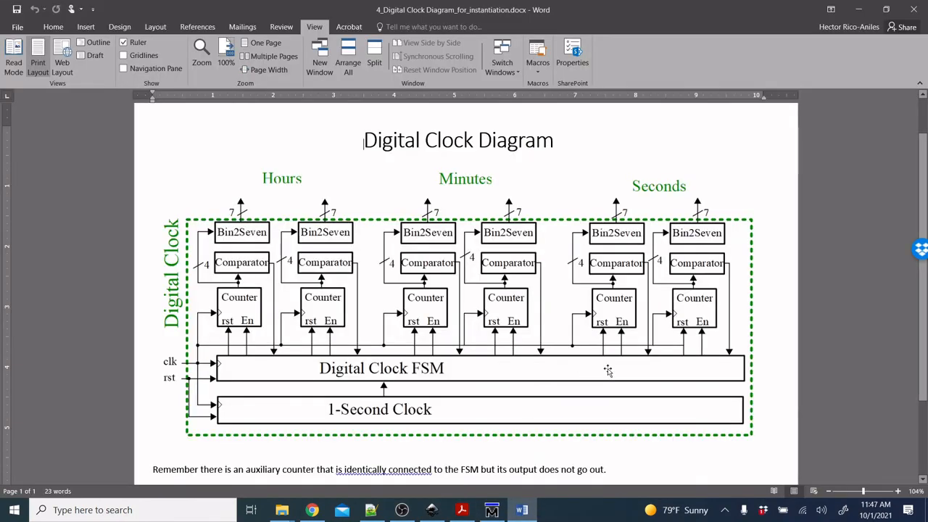